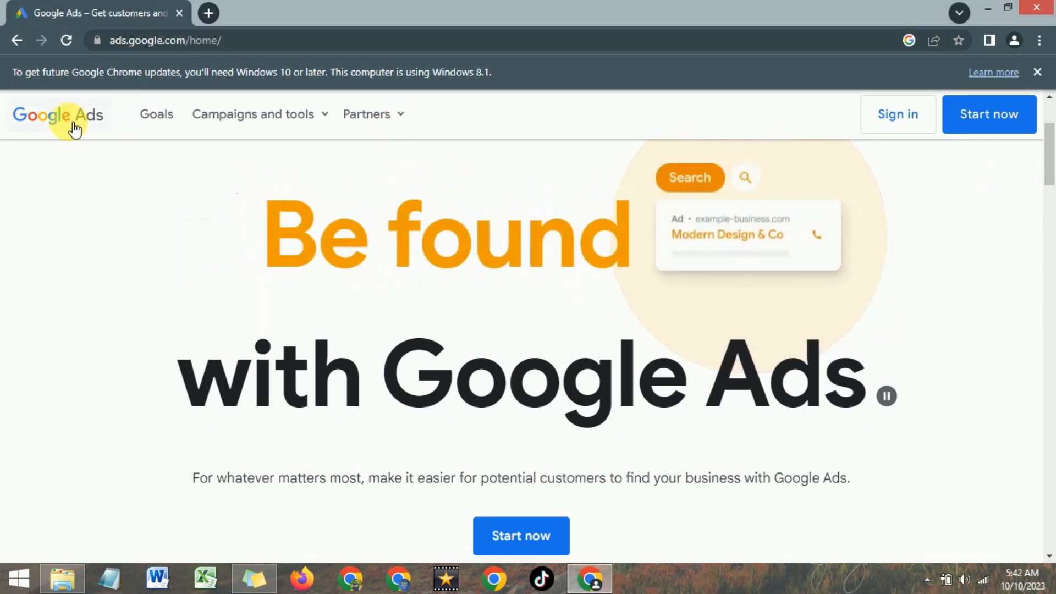
- Start the Google Ads sign-up with the listed Google account and begin creating the first campaign
mouse_move(1051, 144)
mouse_down()
mouse_move(1053, 159)
mouse_move(1053, 127)
mouse_up()
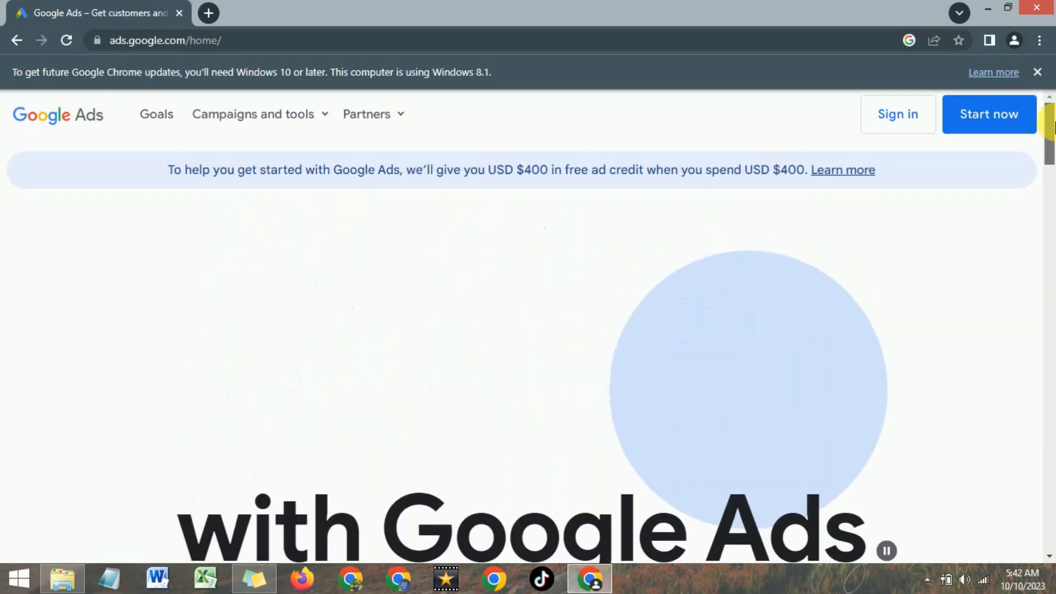
click(989, 113)
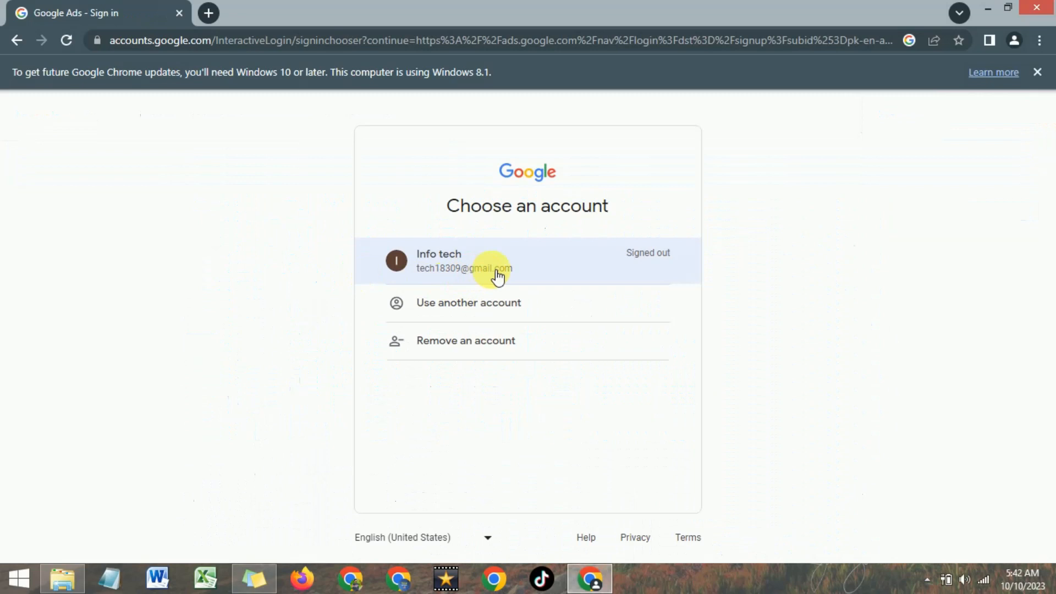
click(498, 274)
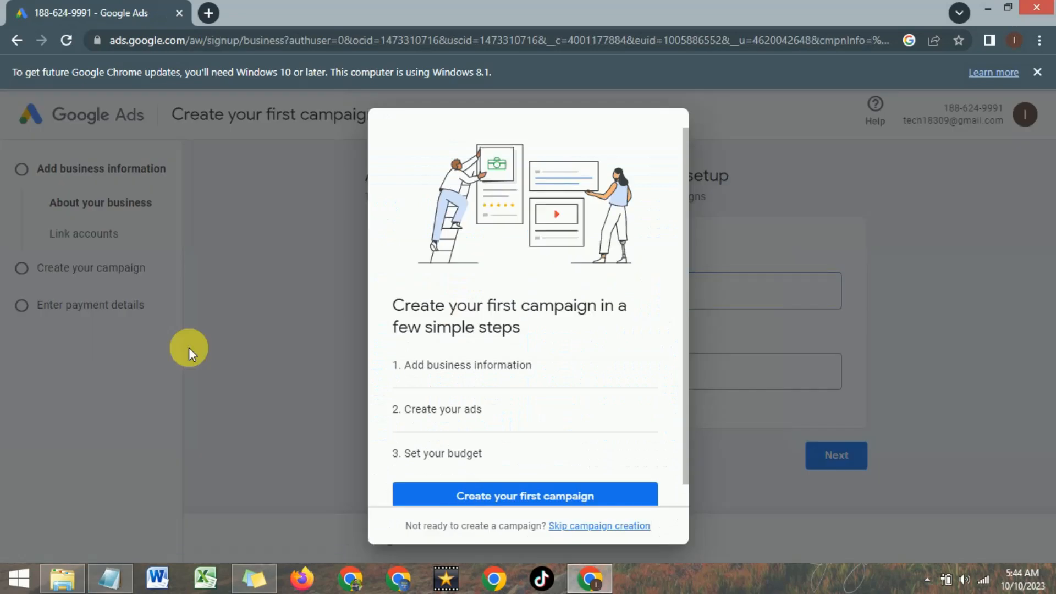
scroll(474, 362, down, 1)
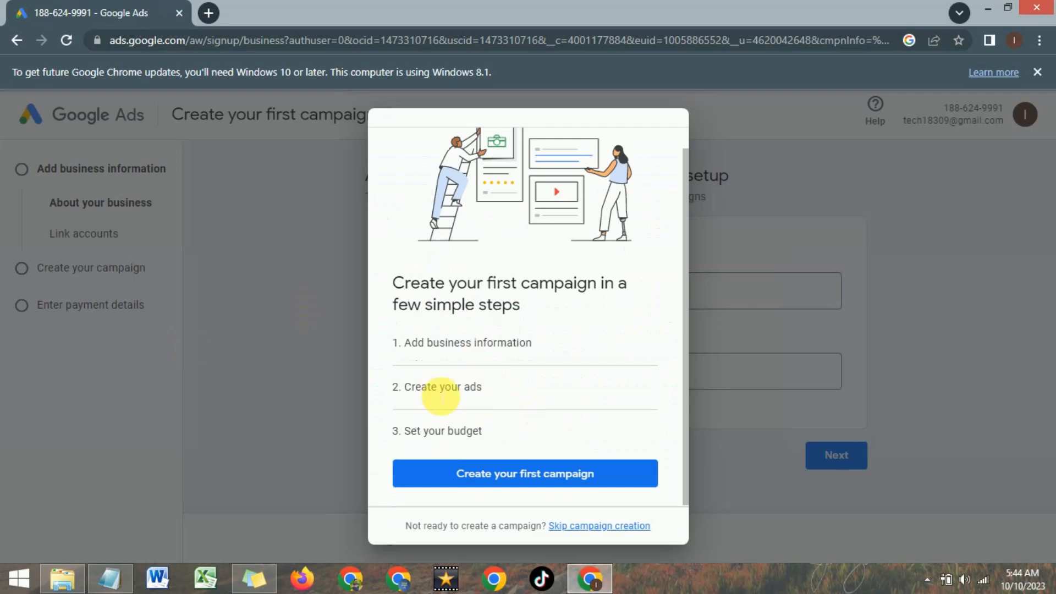
click(517, 475)
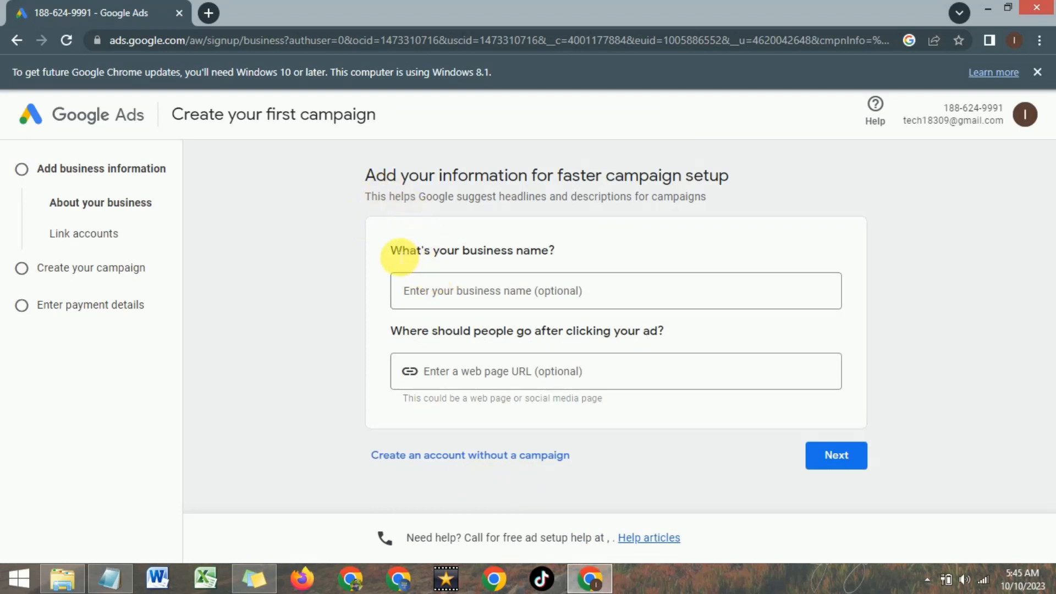
click(459, 298)
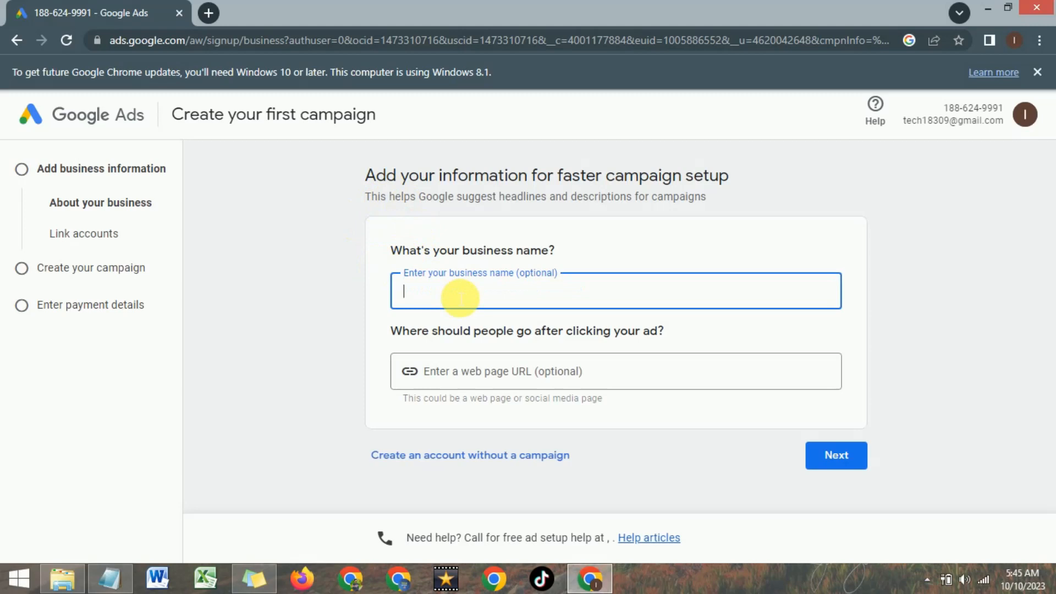
text(Tech Hub Store)
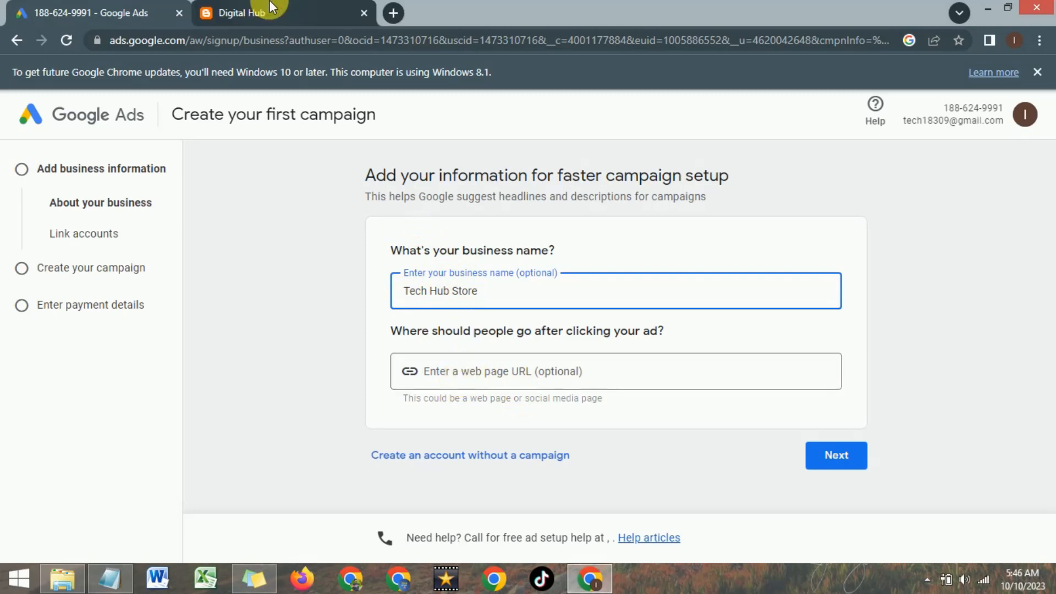
click(278, 12)
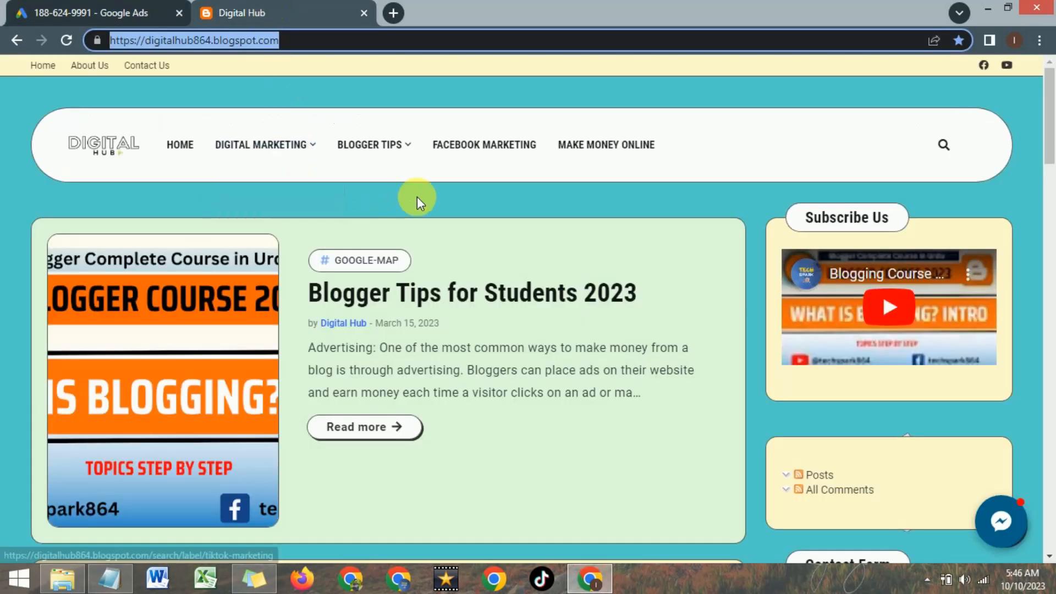
click(98, 12)
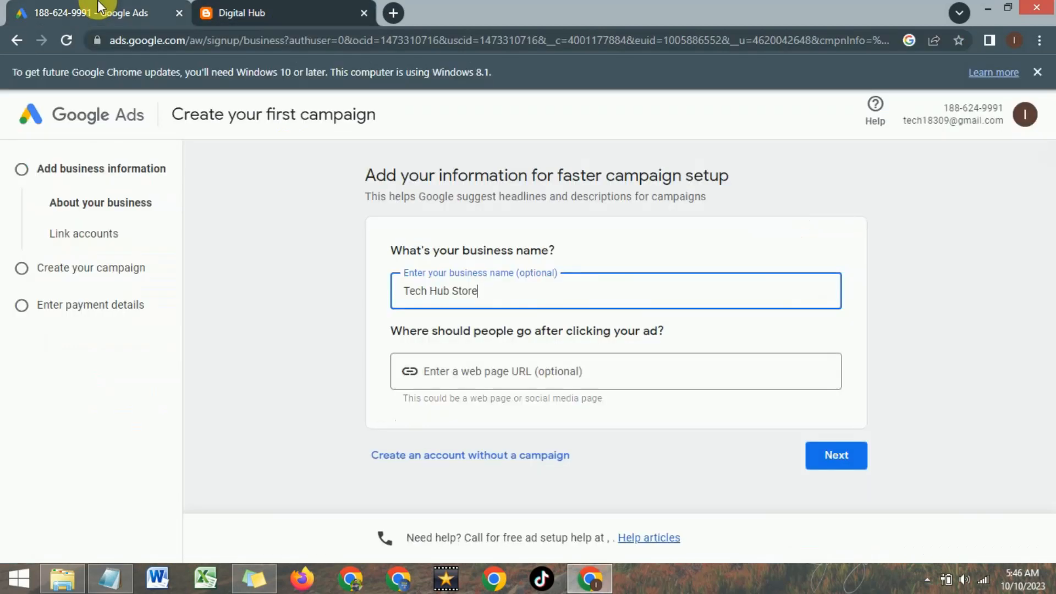
click(464, 379)
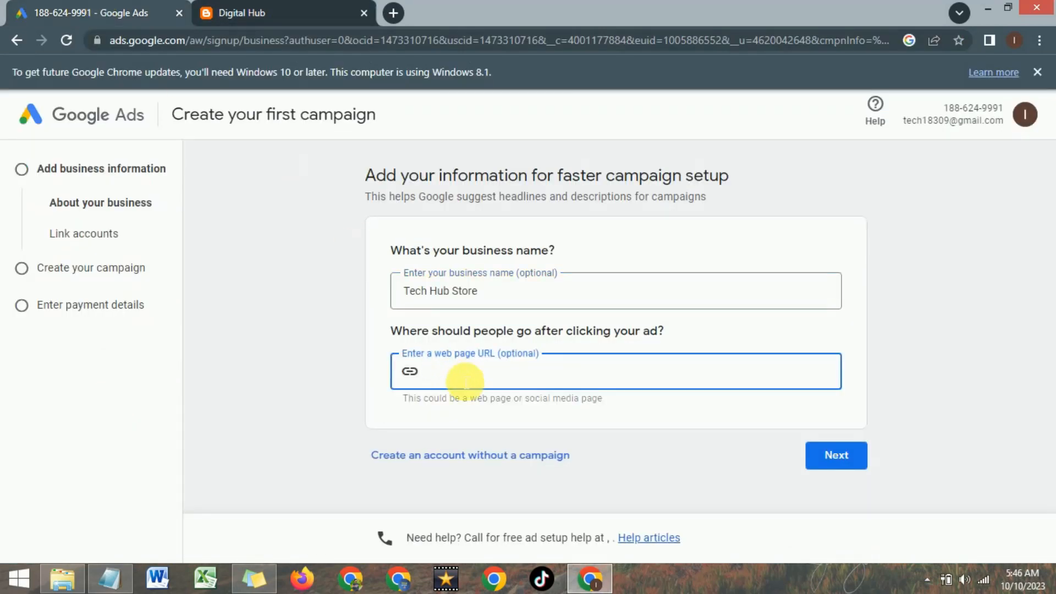
text(https://digitalhub864.blogspot.com/)
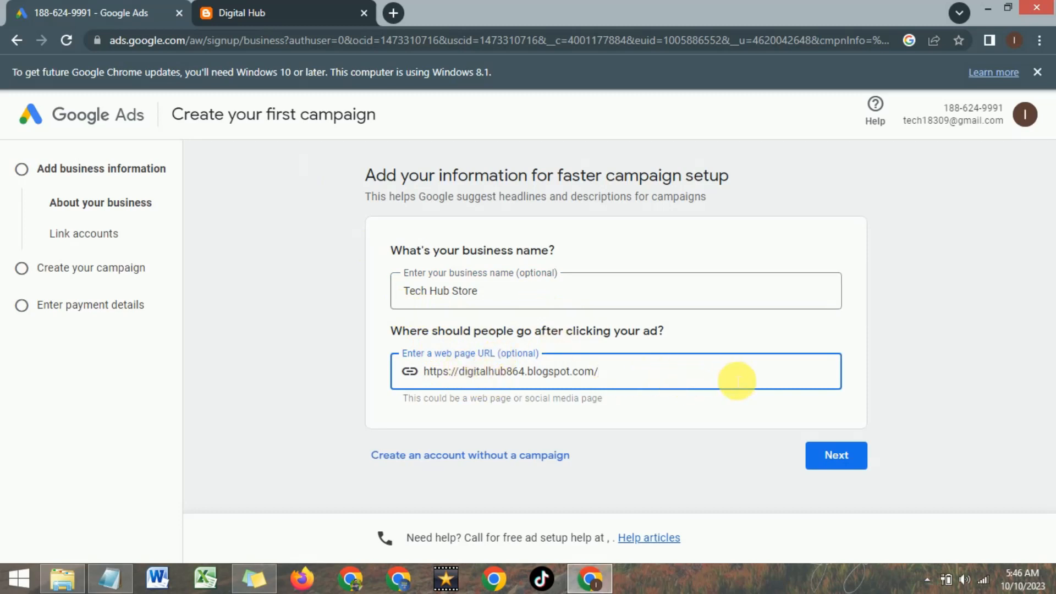
click(818, 456)
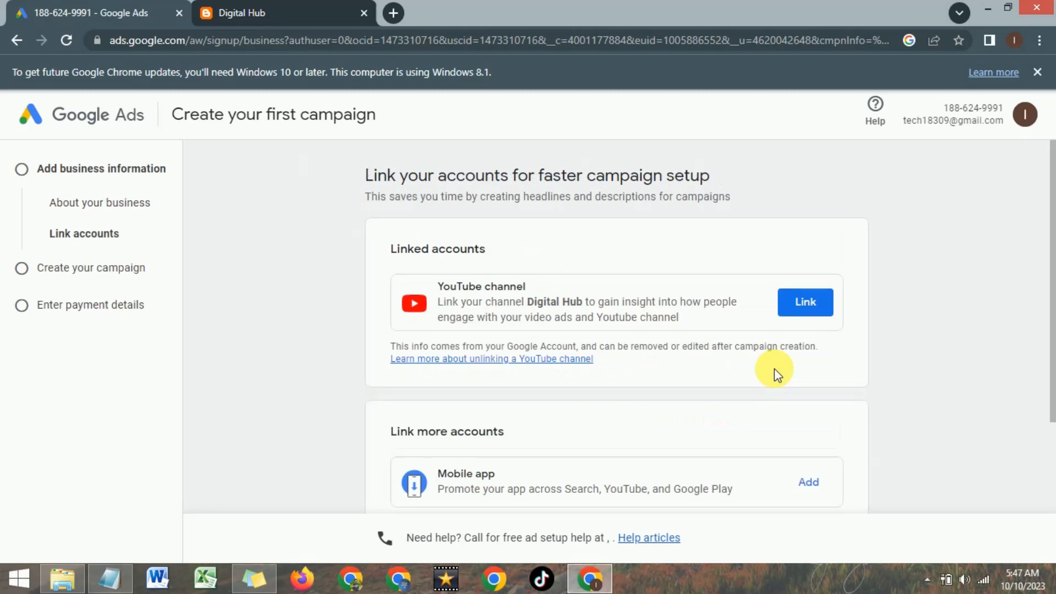
- Add the business phone number with Pakistan as its country to the linked accounts, and continue to the campaign goal
scroll(510, 270, down, 4)
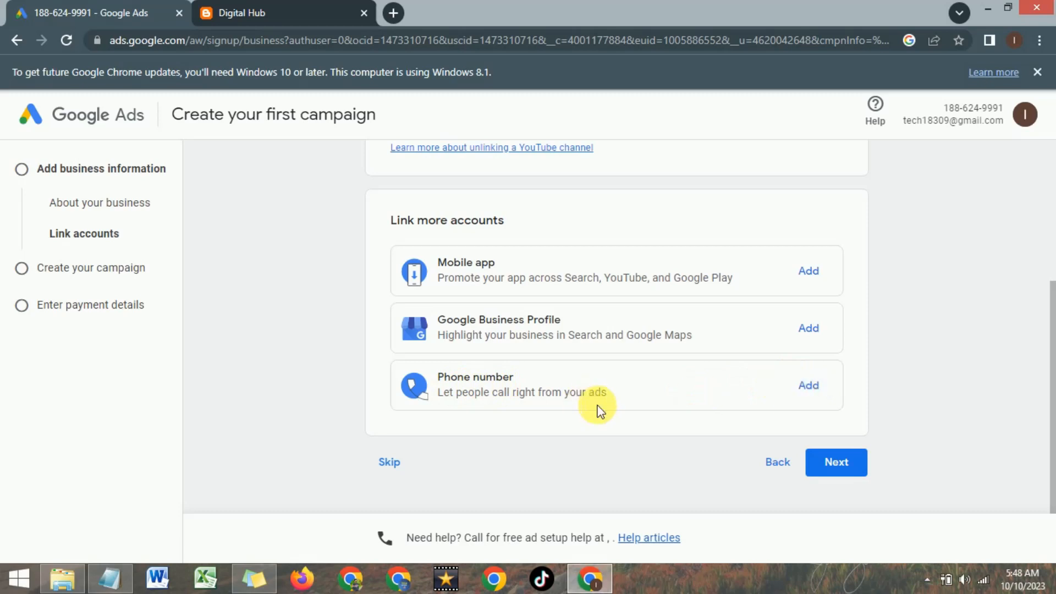
click(809, 385)
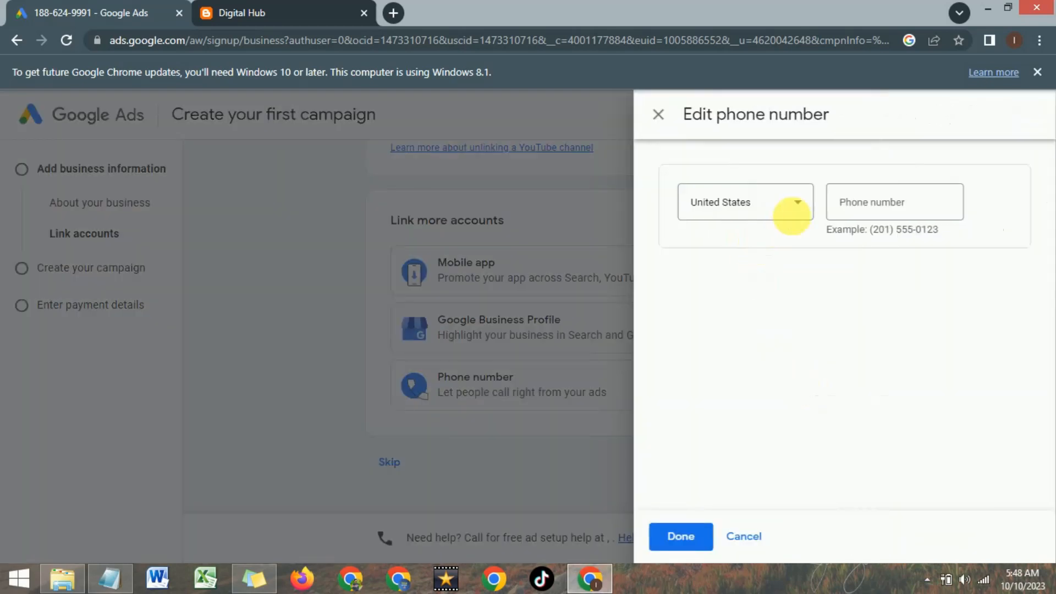
click(802, 205)
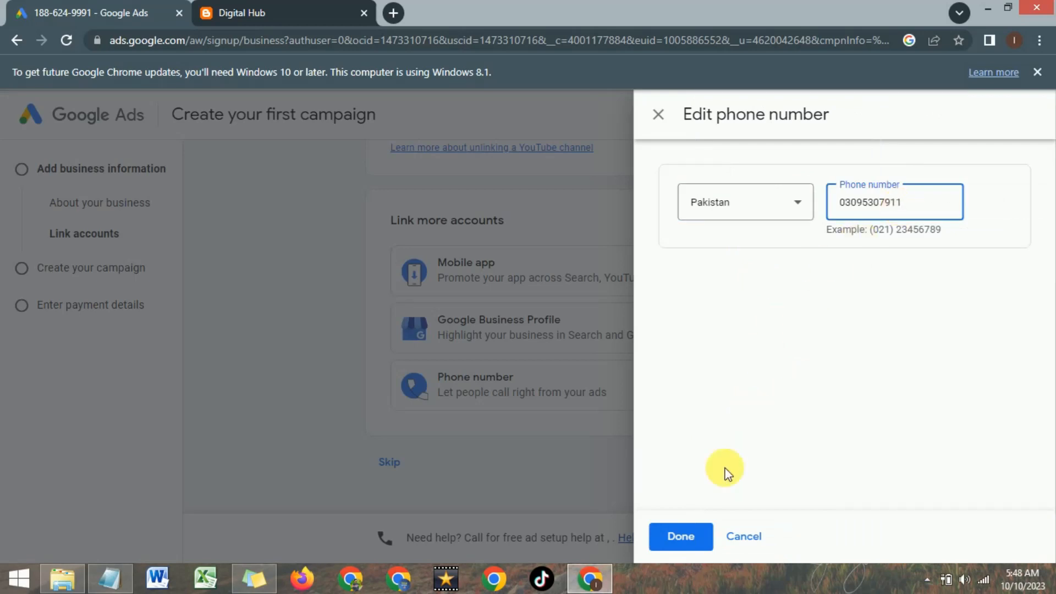
click(682, 537)
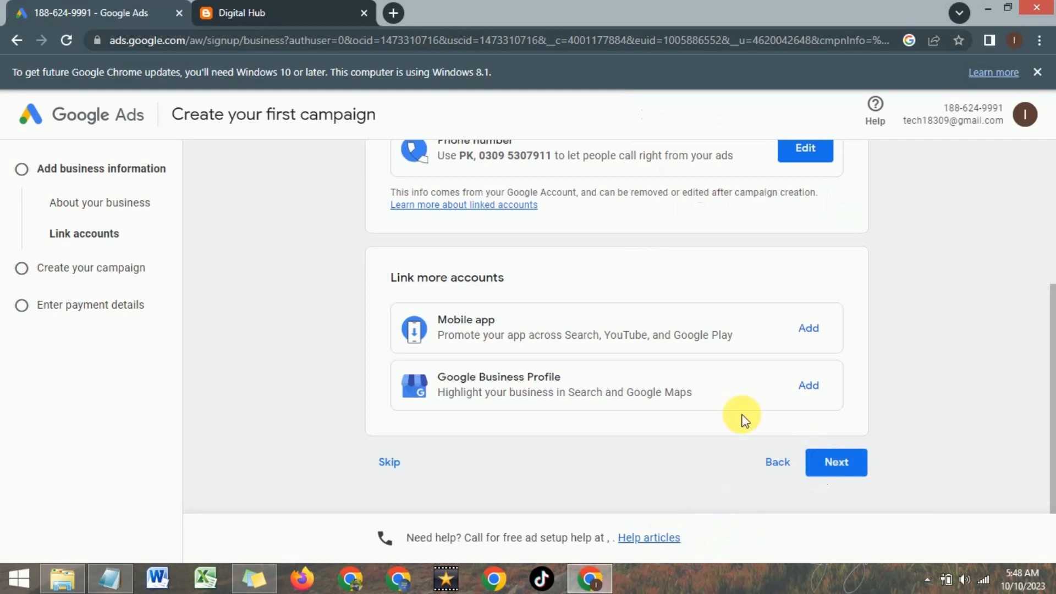
scroll(742, 417, up, 4)
scroll(742, 415, down, 3)
scroll(742, 417, up, 1)
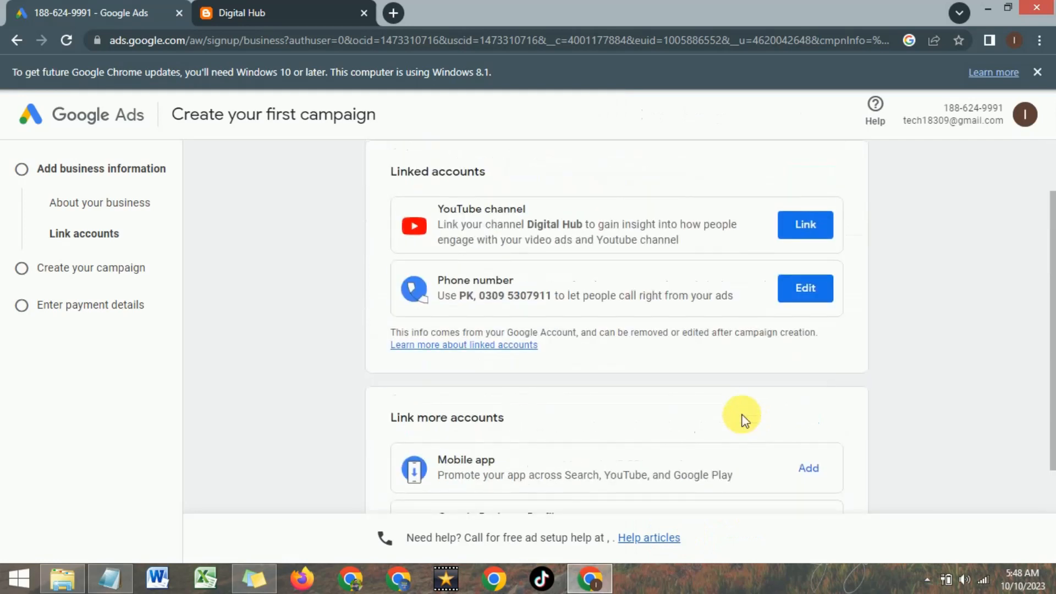
scroll(515, 310, down, 3)
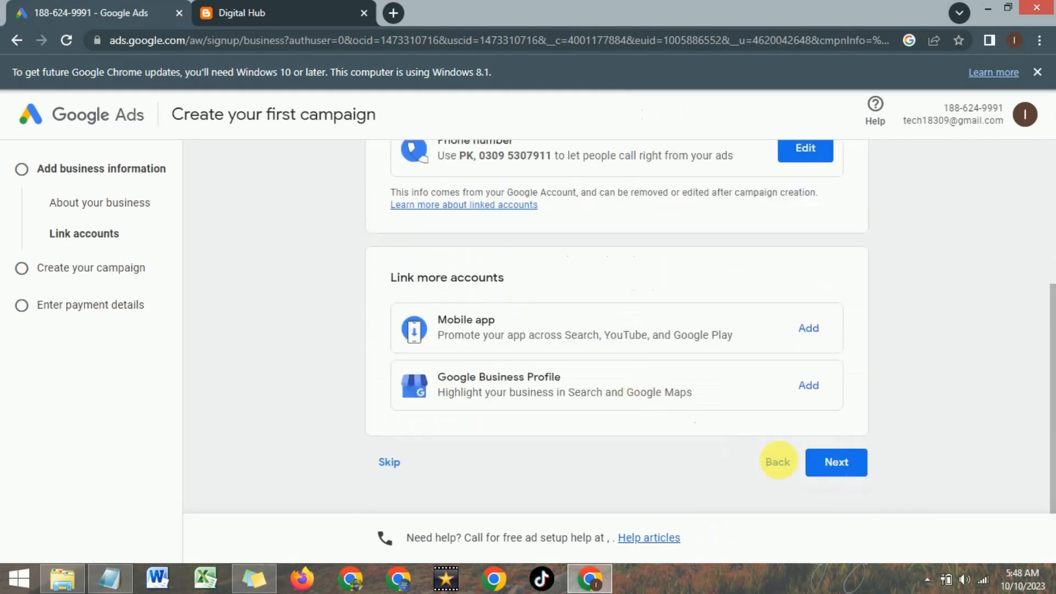
click(827, 396)
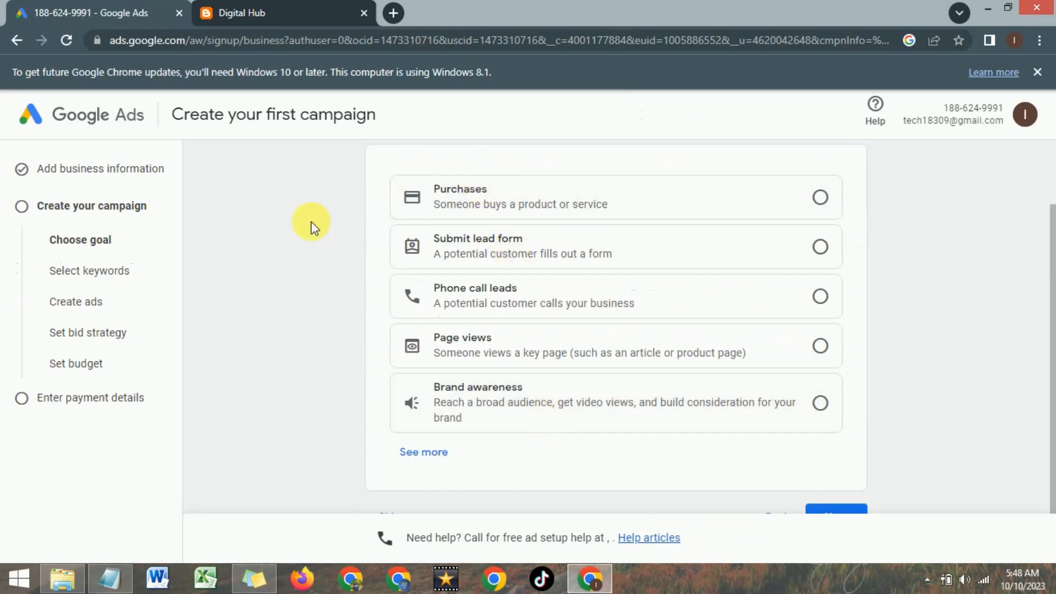
- Choose Phone call leads as the campaign goal and continue to the search themes
scroll(311, 227, up, 2)
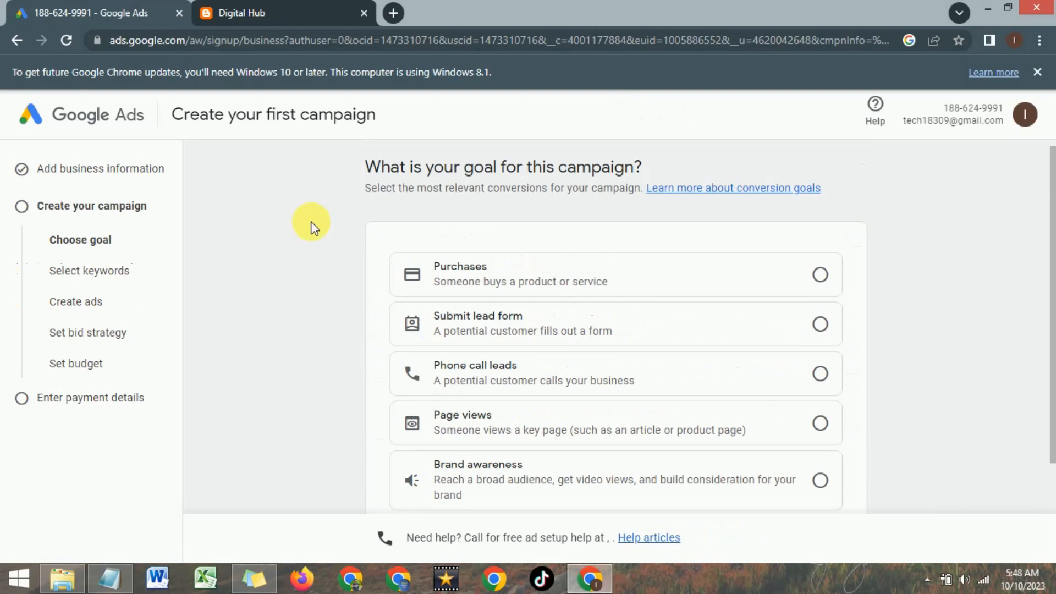
scroll(310, 226, up, 1)
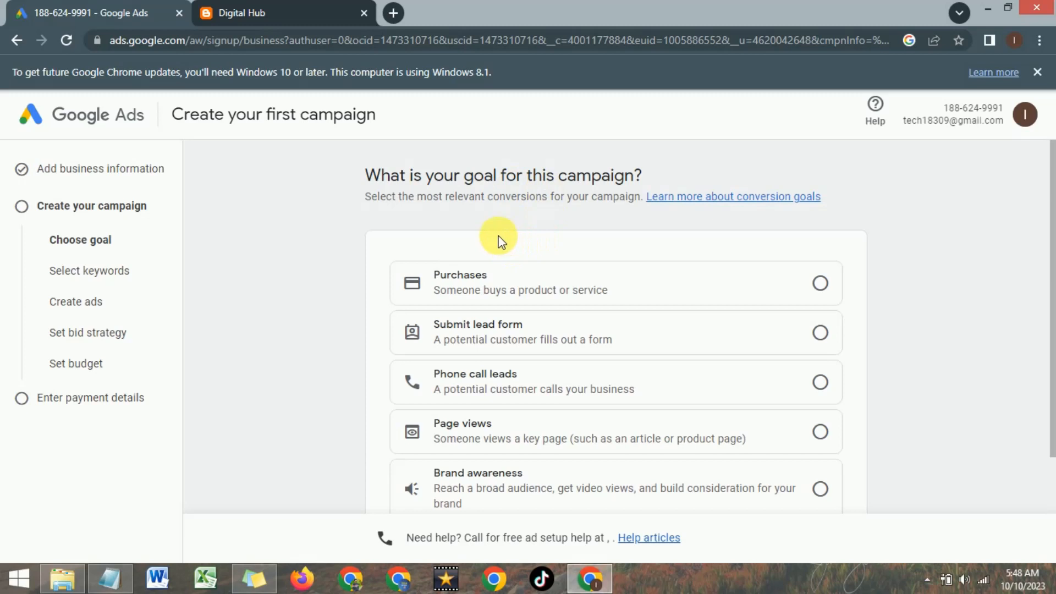
scroll(501, 241, down, 1)
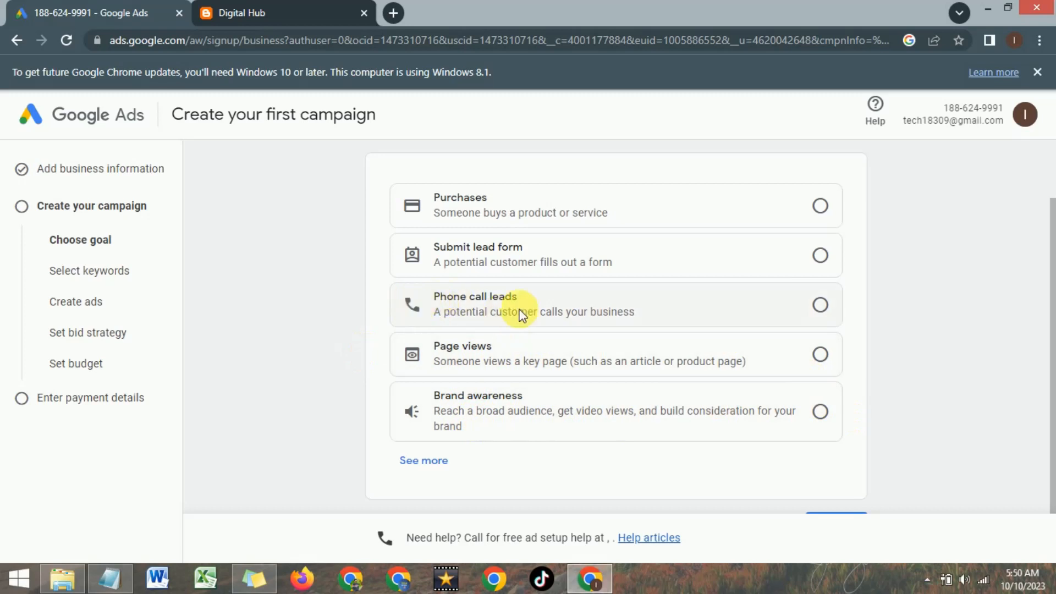
click(821, 306)
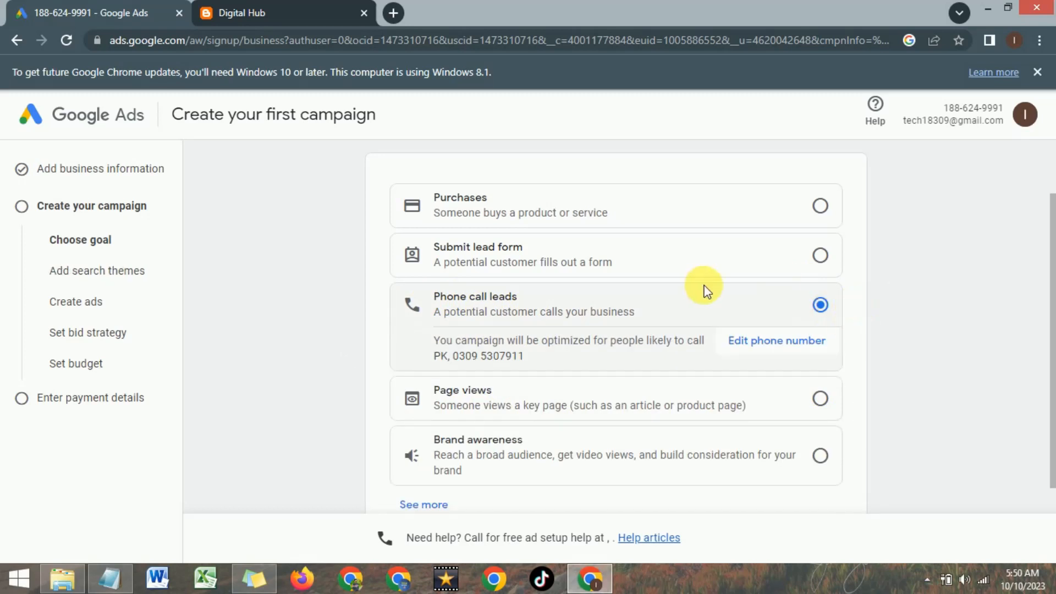
scroll(1045, 259, down, 2)
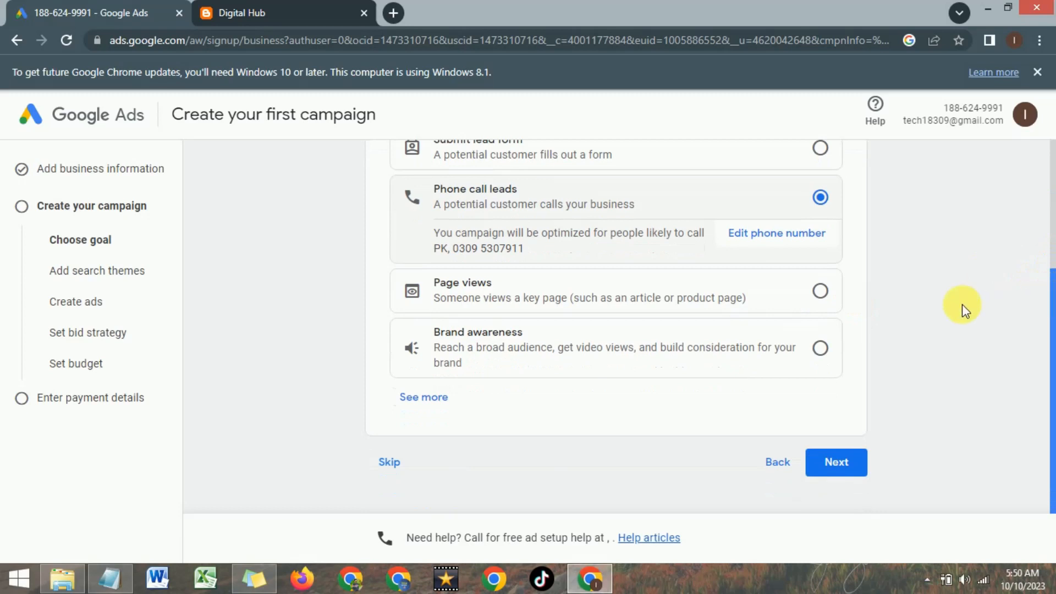
click(836, 466)
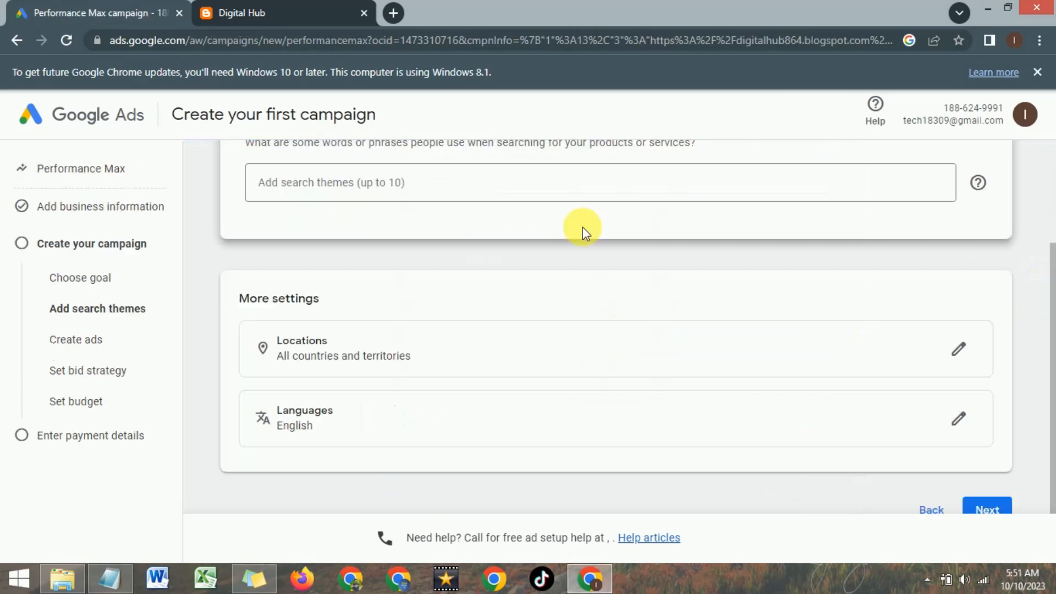
- Add the search themes electronics, digital products, laptop and computer to the campaign
scroll(583, 227, down, 1)
scroll(582, 226, up, 4)
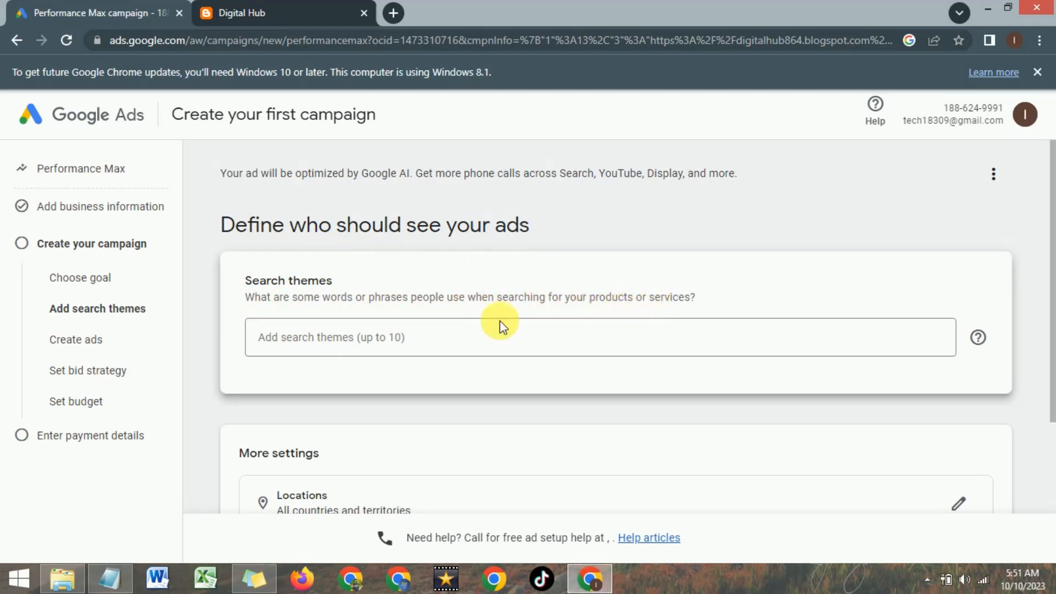
click(321, 346)
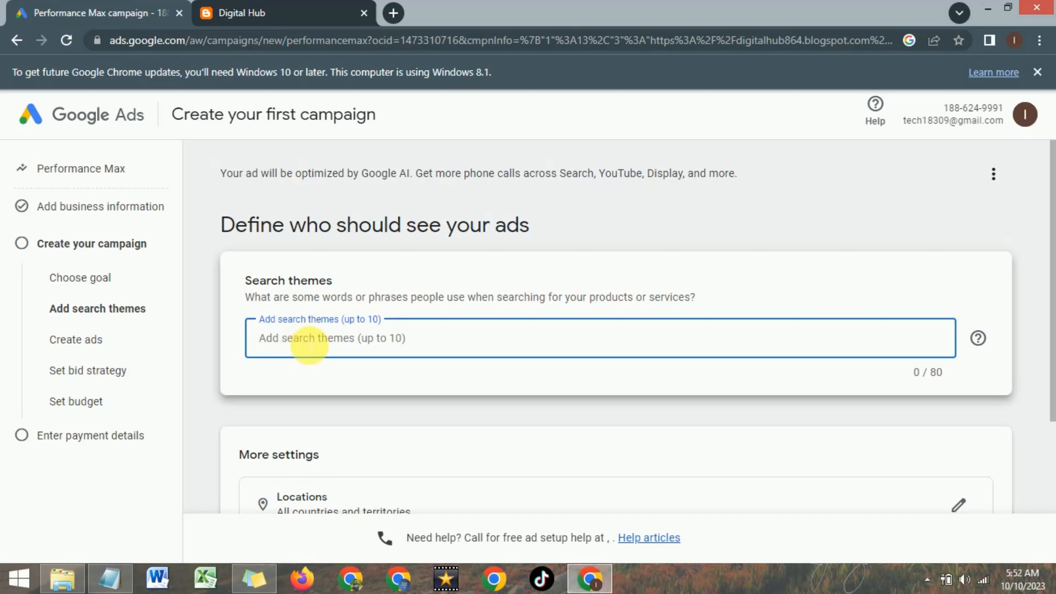
text(electronics)
key(Return)
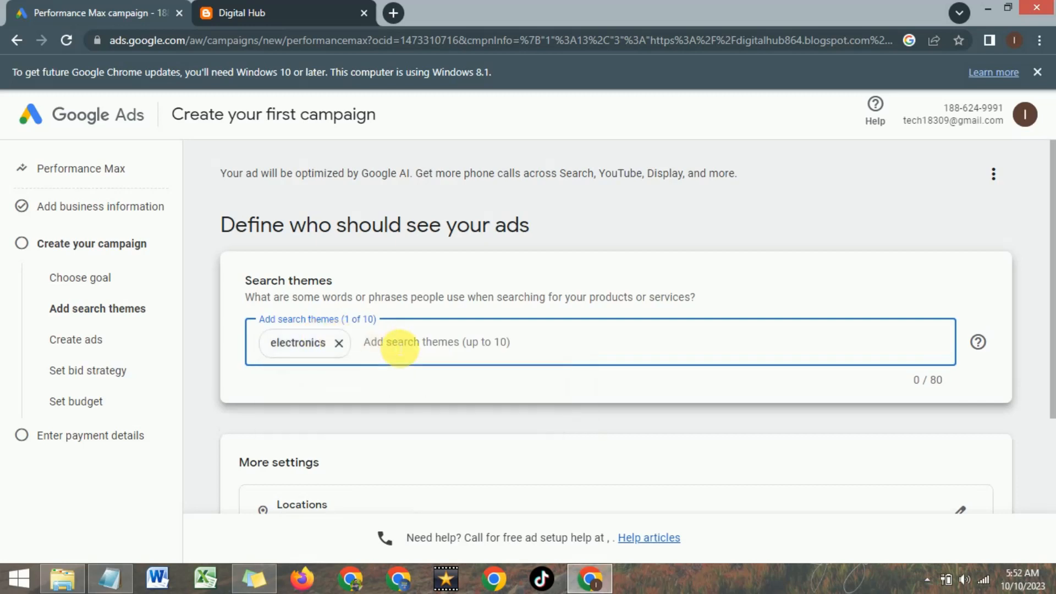
text(digital products)
key(Return)
text(laptop)
key(Return)
text(compute)
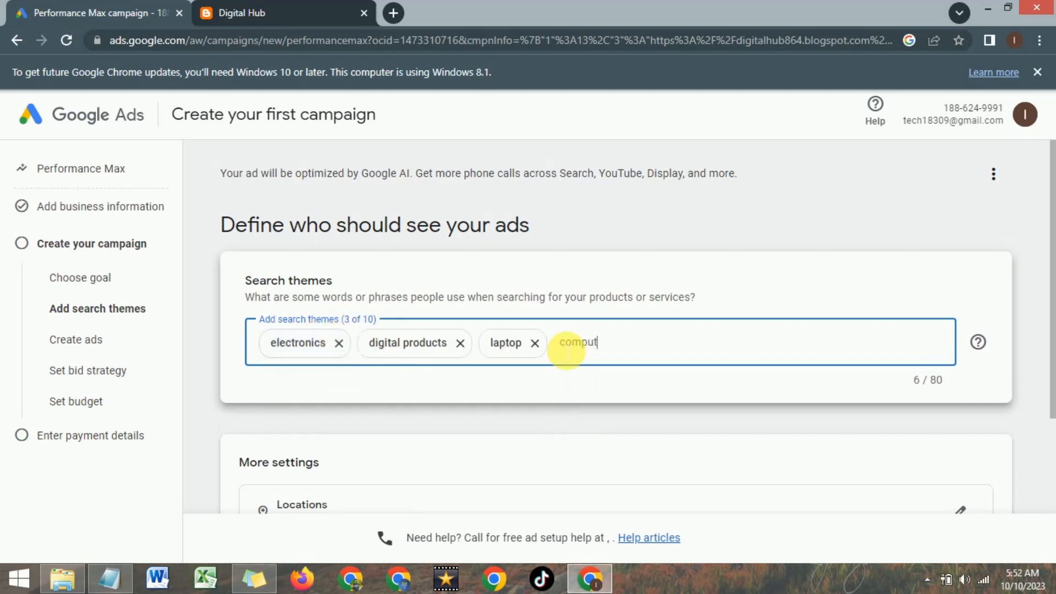
text(r)
key(Return)
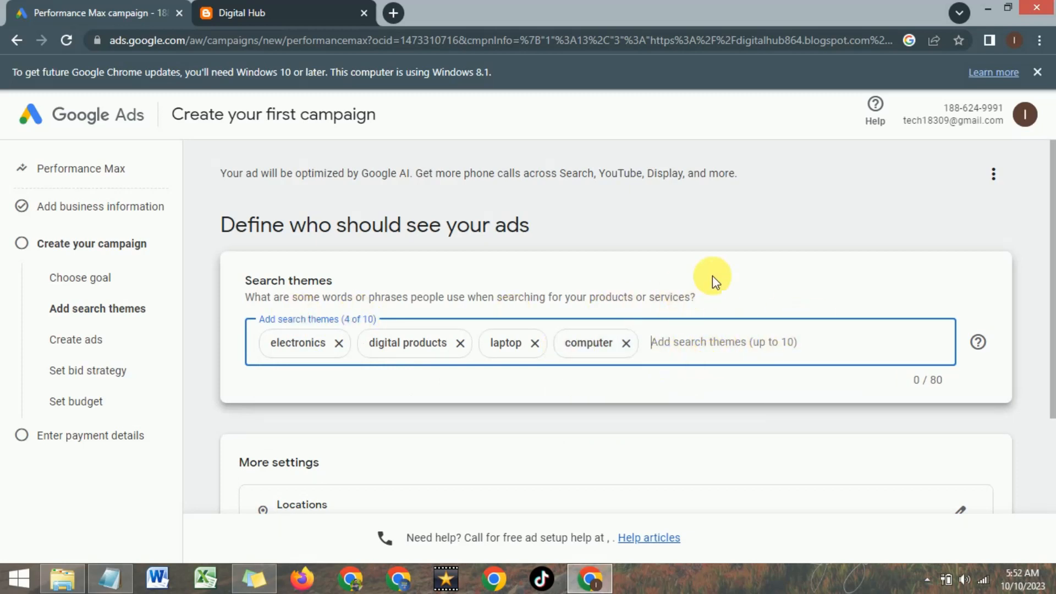
- Change the campaign's target location from all countries to F-8, Islamabad Capital Territory, Pakistan by searching for islamabad
scroll(712, 276, down, 4)
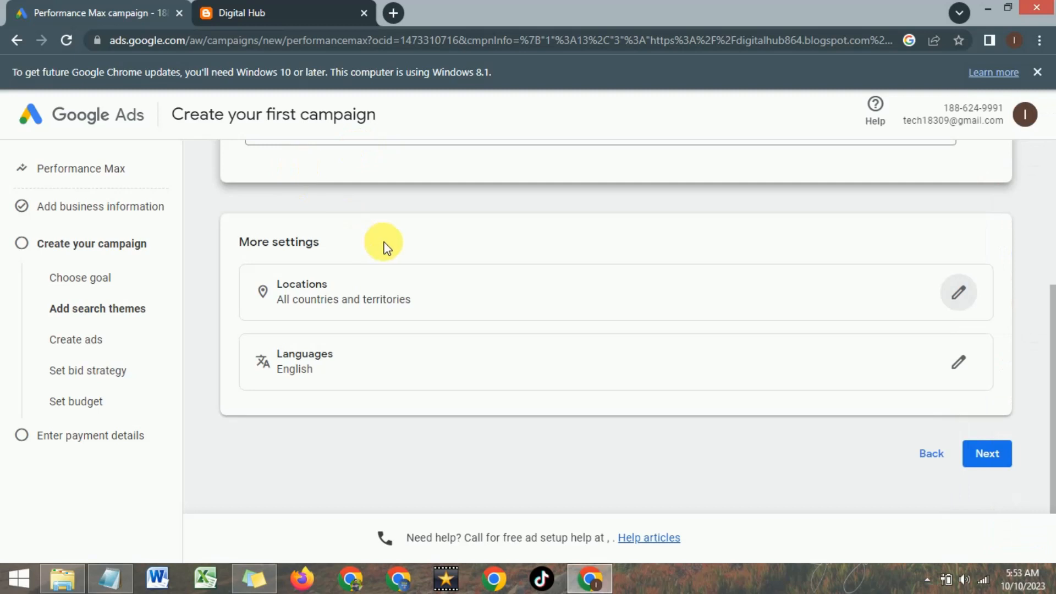
click(959, 299)
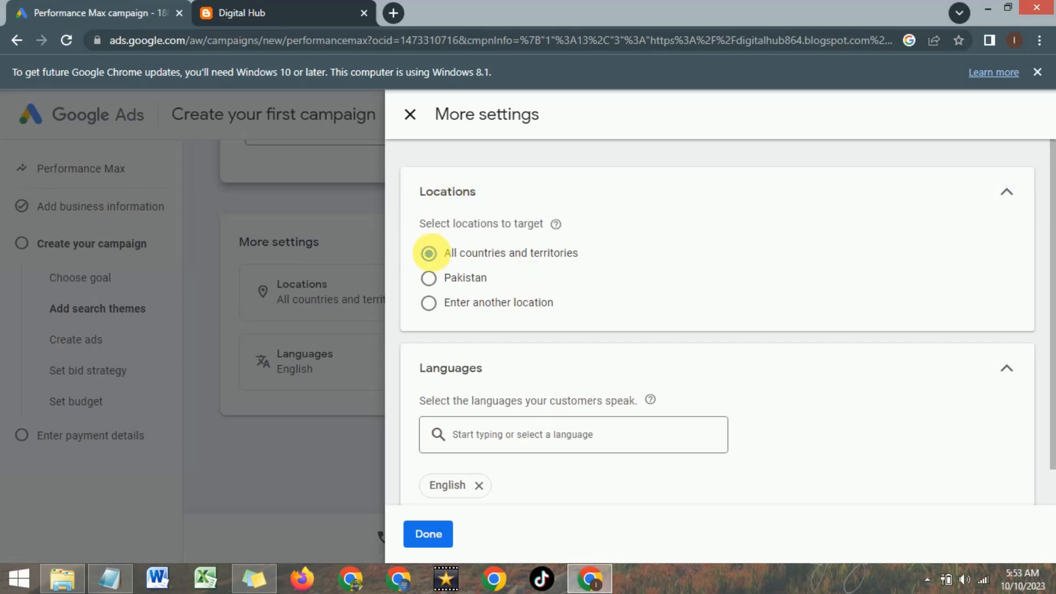
click(431, 306)
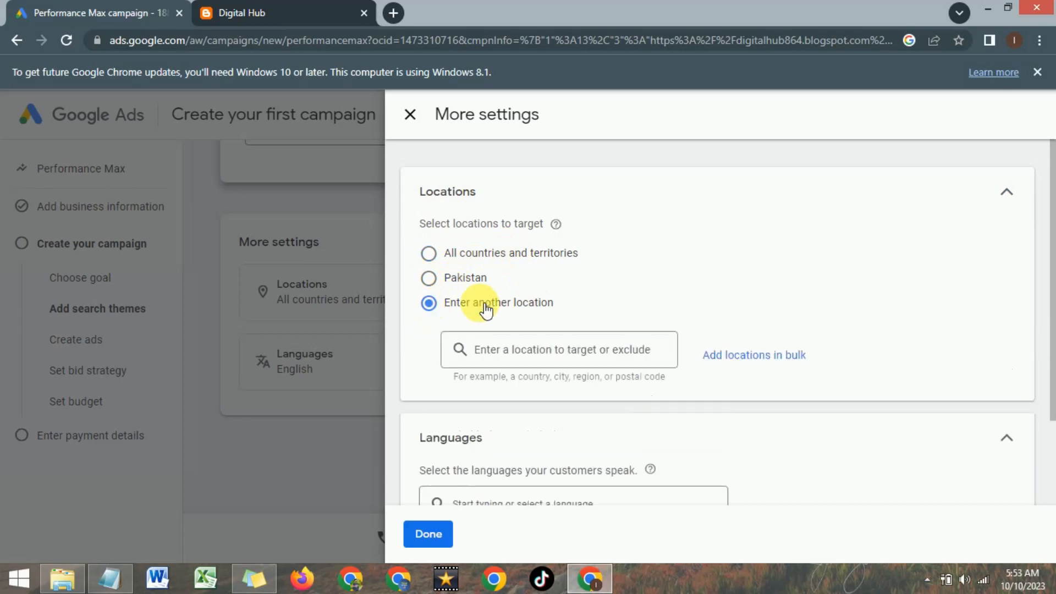
scroll(528, 289, down, 1)
click(511, 278)
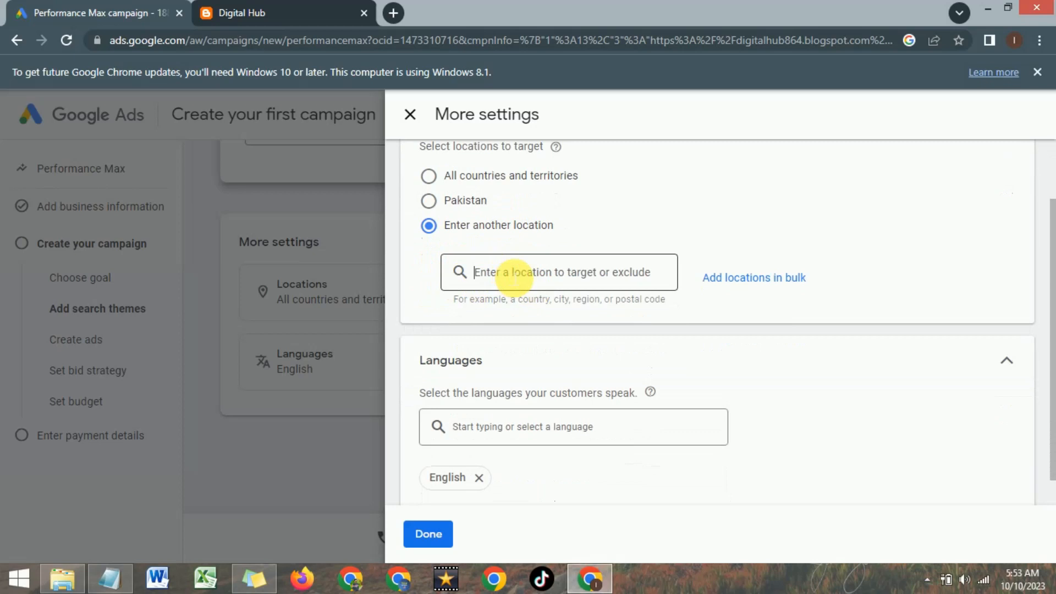
text(islamabad)
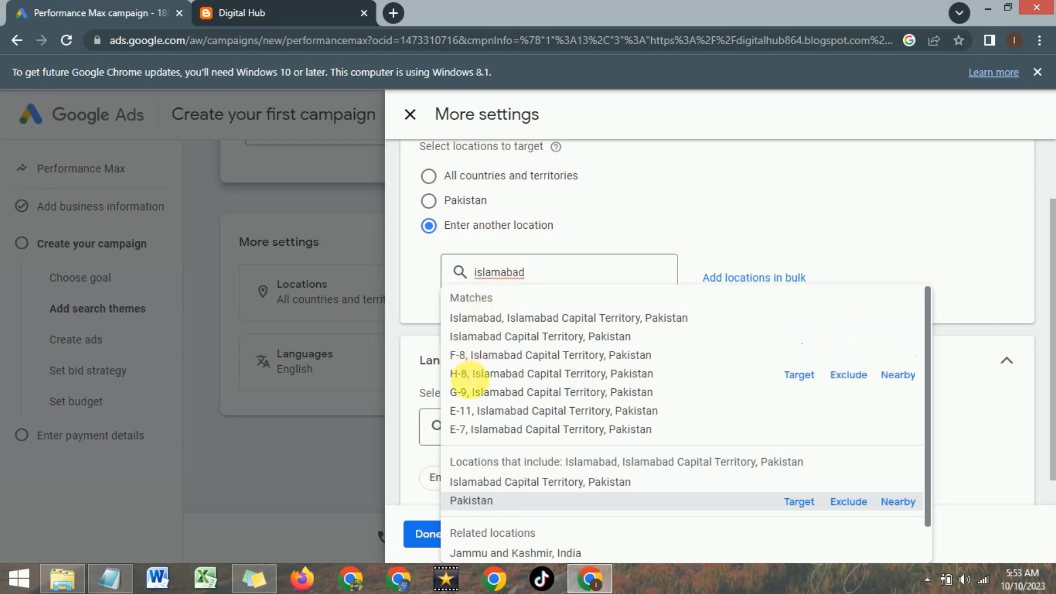
scroll(481, 404, down, 1)
scroll(480, 405, down, 1)
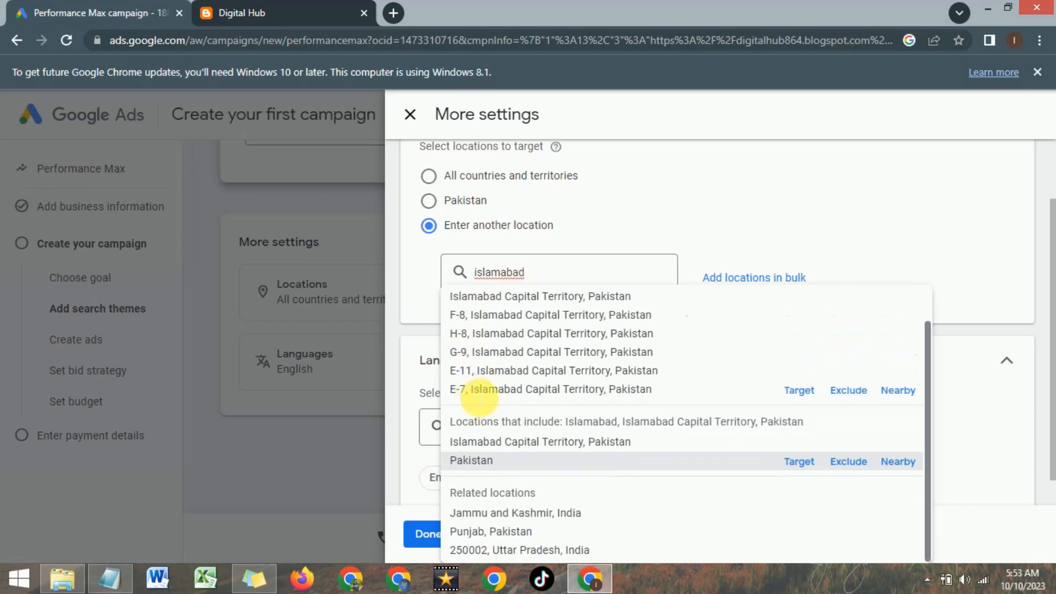
scroll(487, 379, up, 2)
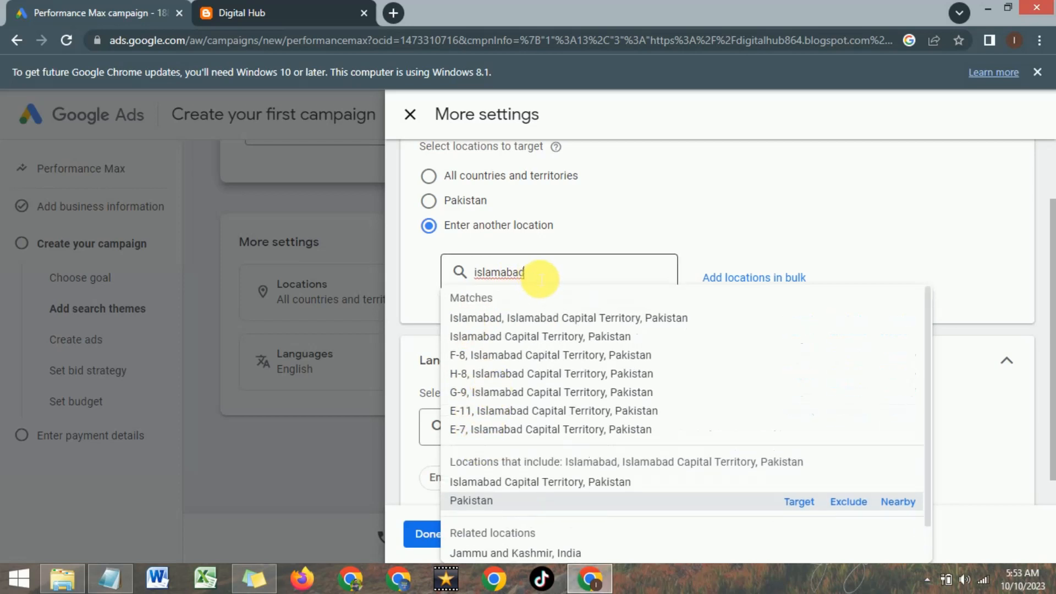
click(467, 355)
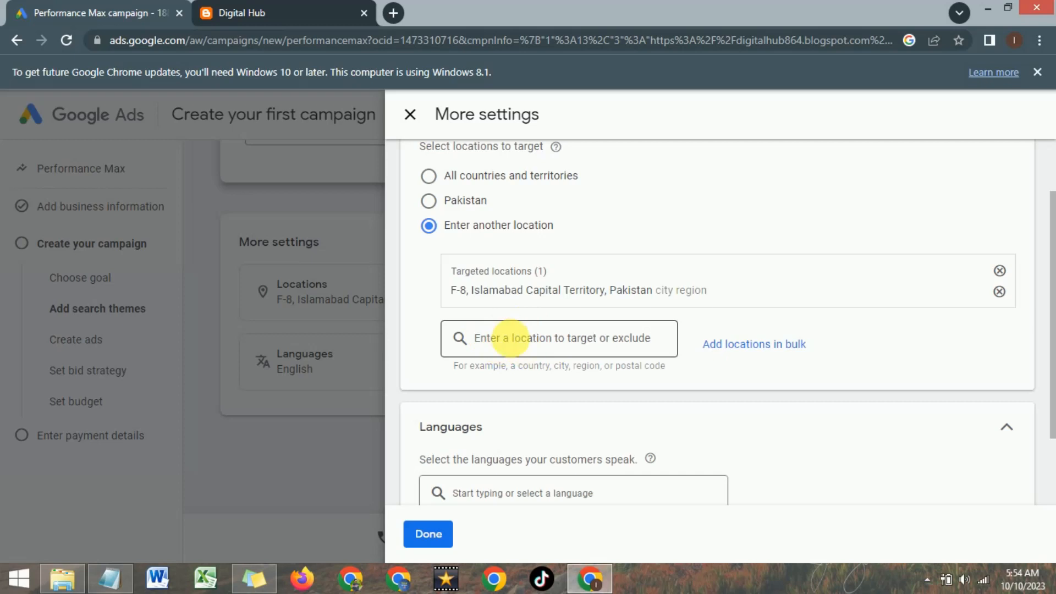
- Add Urdu to the languages customers speak, and apply the settings to continue to ad creation
scroll(506, 336, down, 2)
click(568, 401)
click(568, 401)
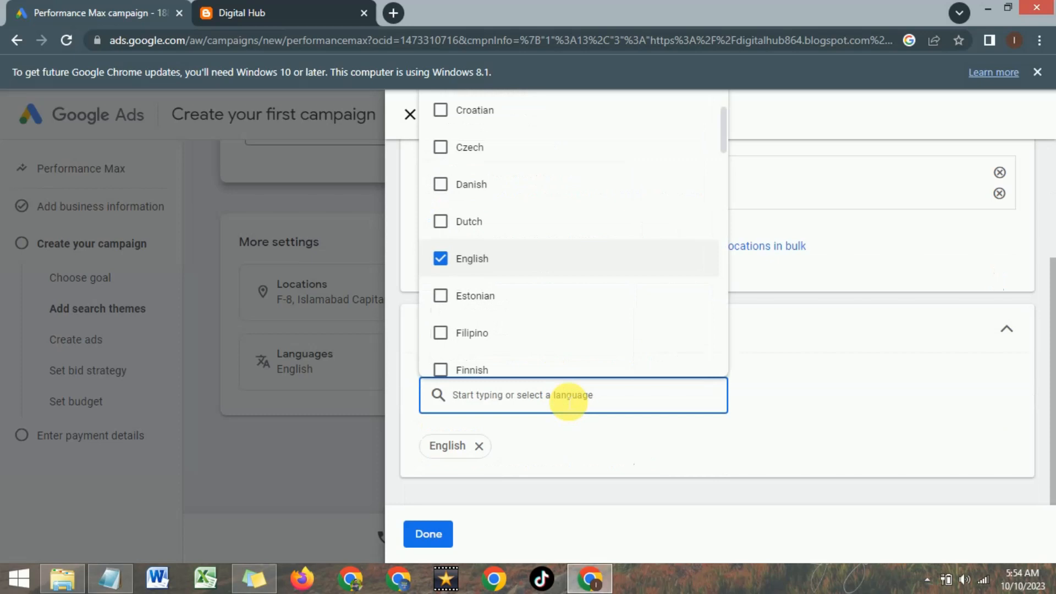
text(urd)
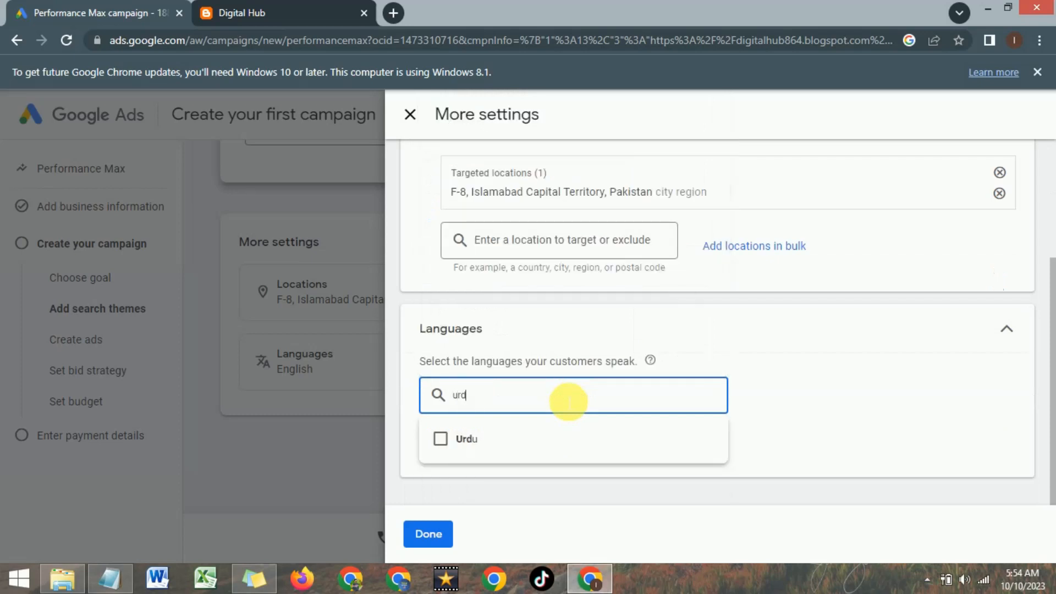
click(441, 440)
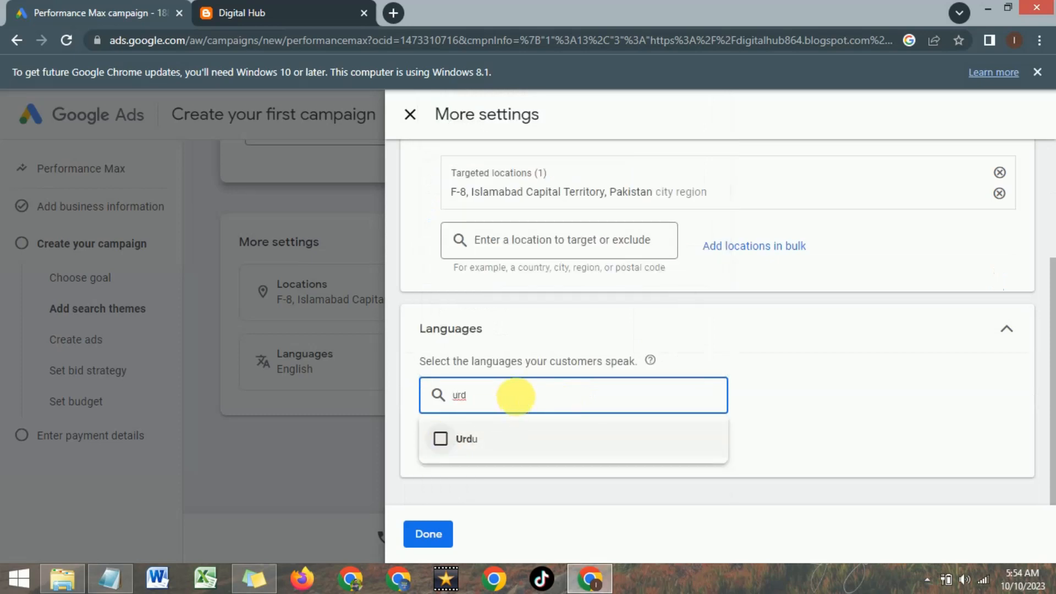
click(811, 376)
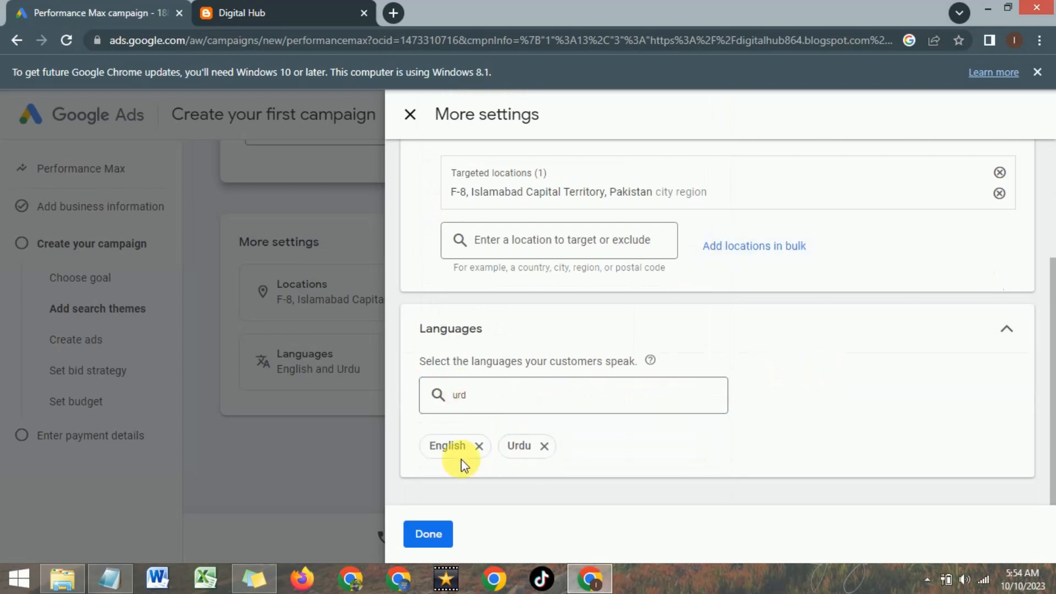
click(428, 536)
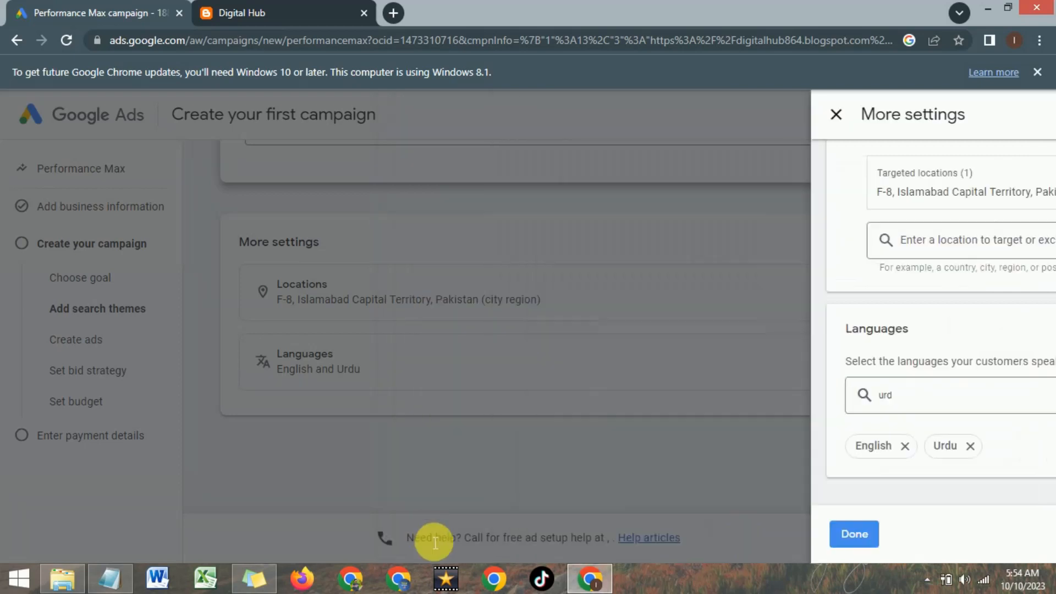
click(1002, 456)
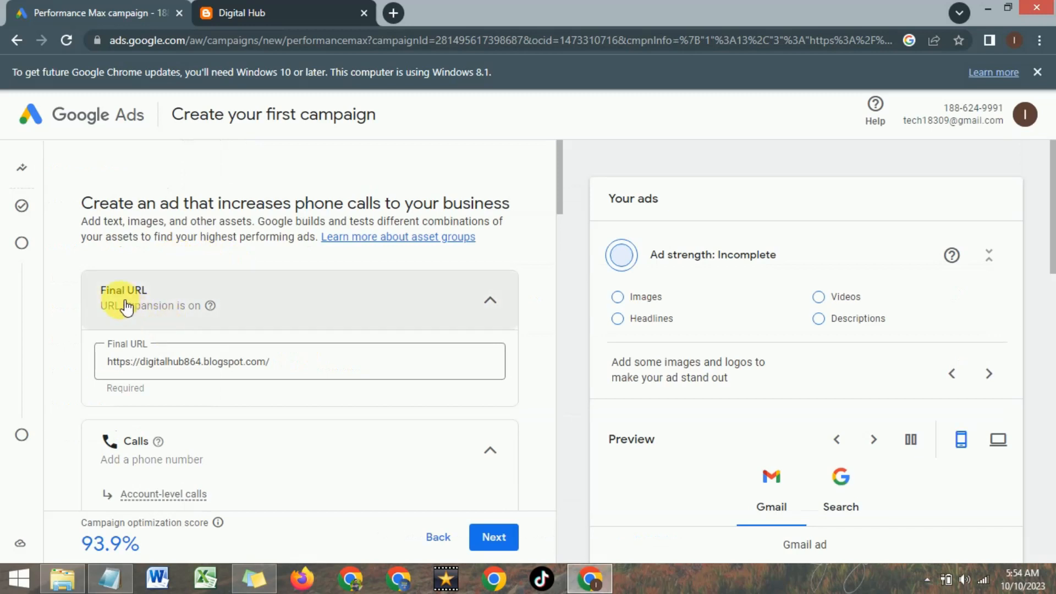
- Examine the ad's final URL, its account-level call number and the suggested images
scroll(190, 346, down, 1)
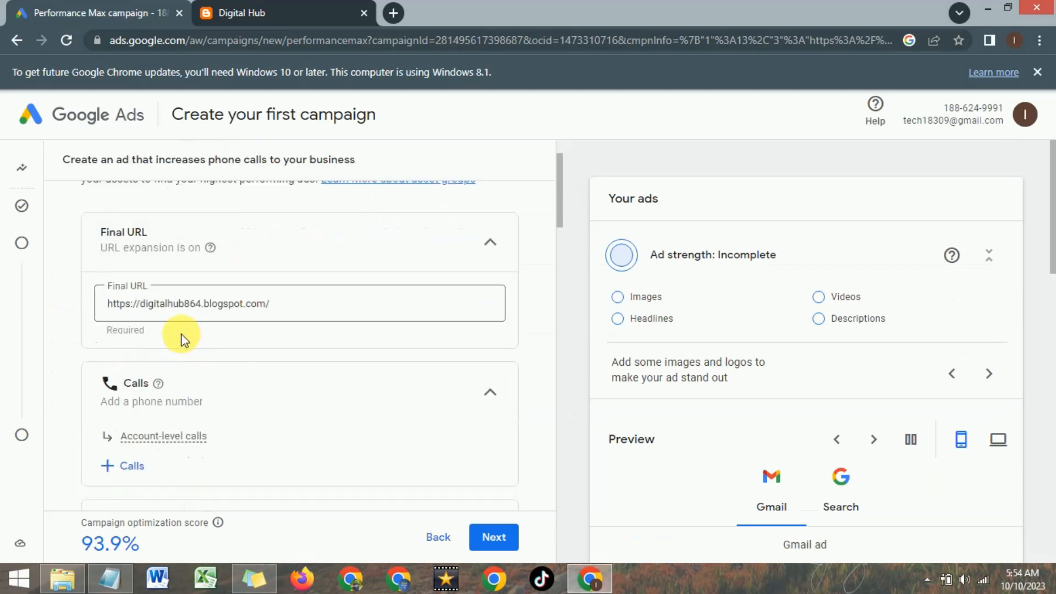
scroll(175, 332, down, 1)
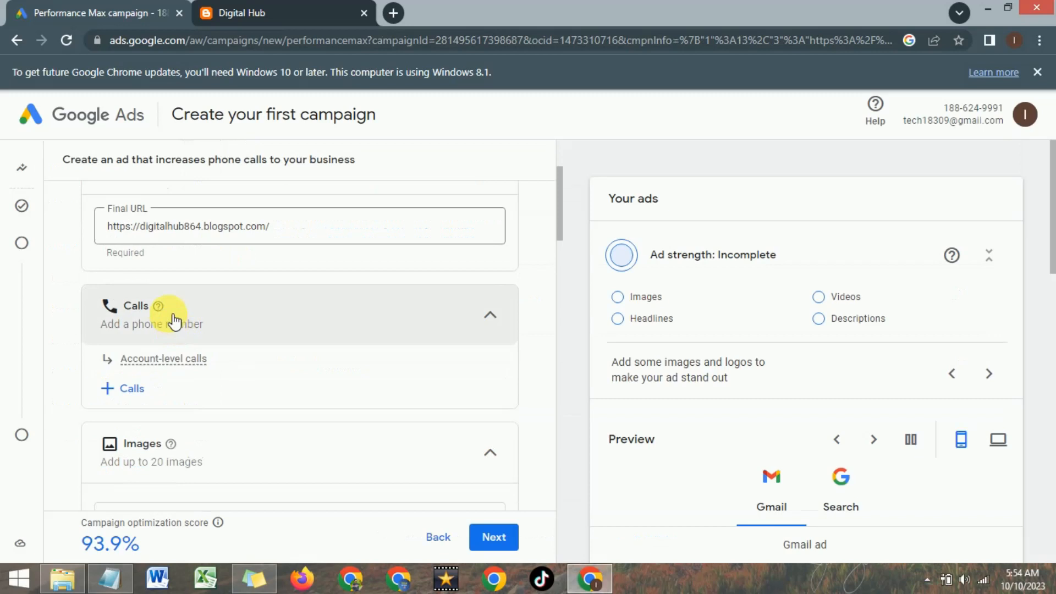
click(143, 324)
click(148, 329)
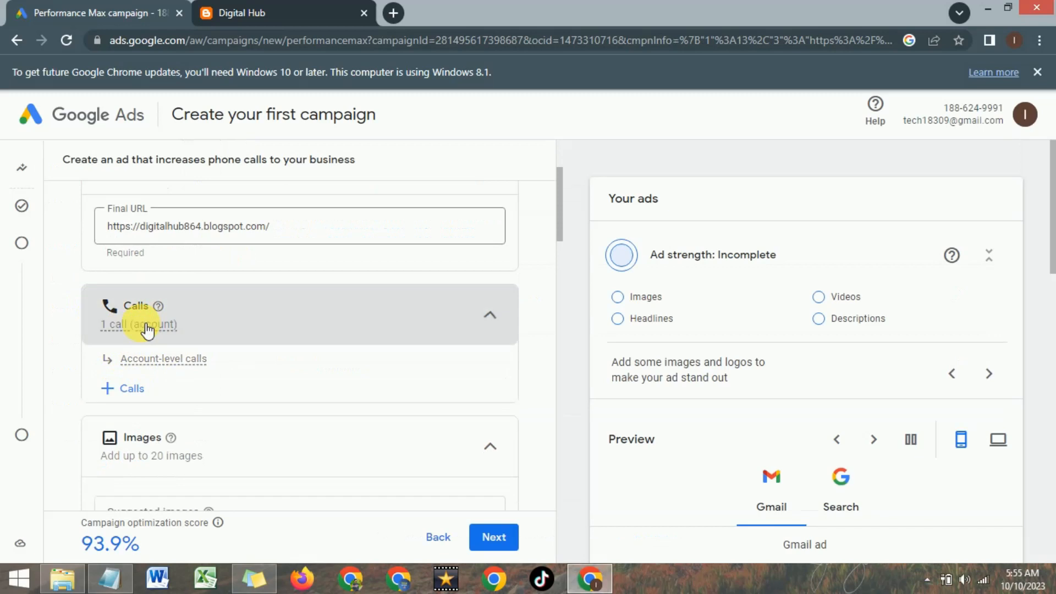
mouse_move(146, 329)
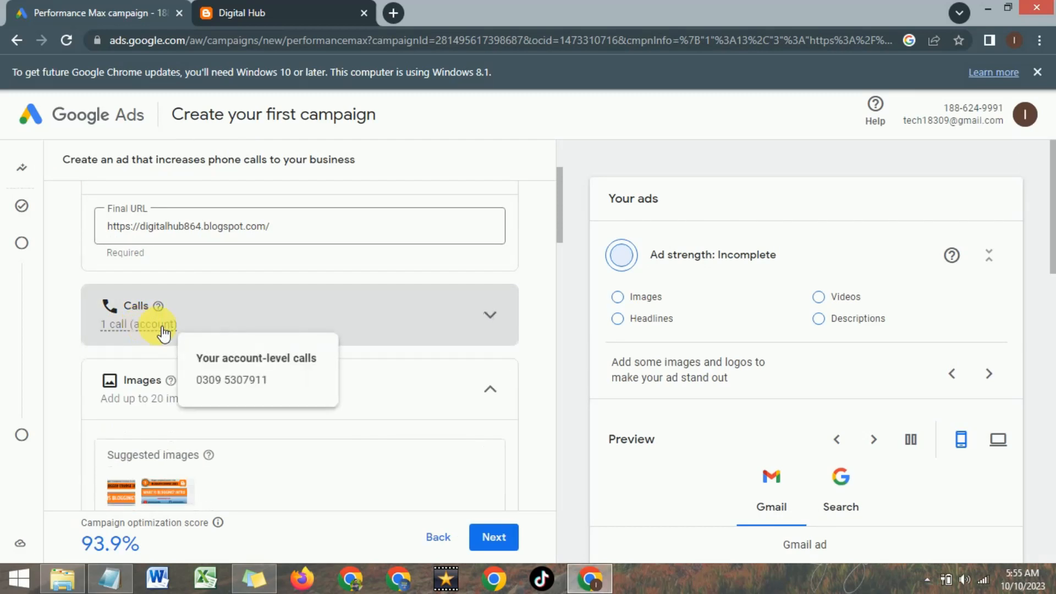
scroll(257, 272, down, 2)
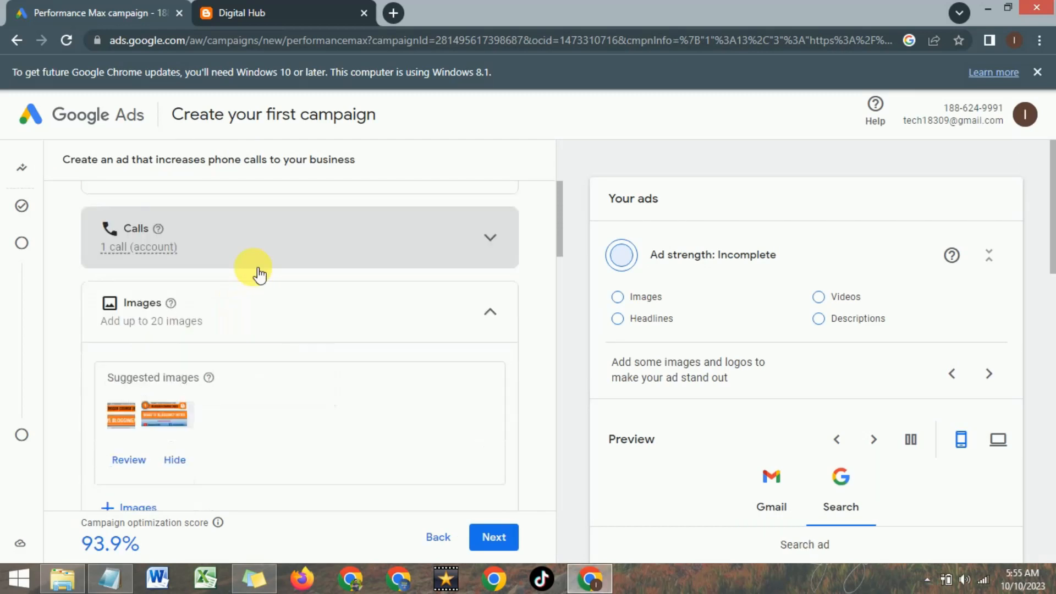
scroll(134, 313, down, 2)
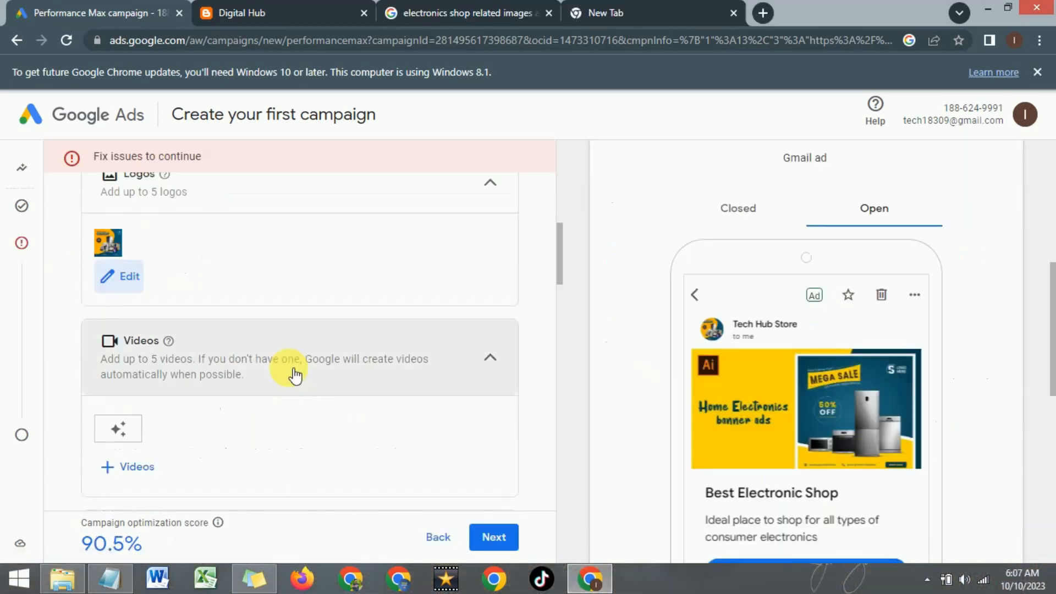
scroll(287, 370, up, 3)
scroll(290, 374, up, 2)
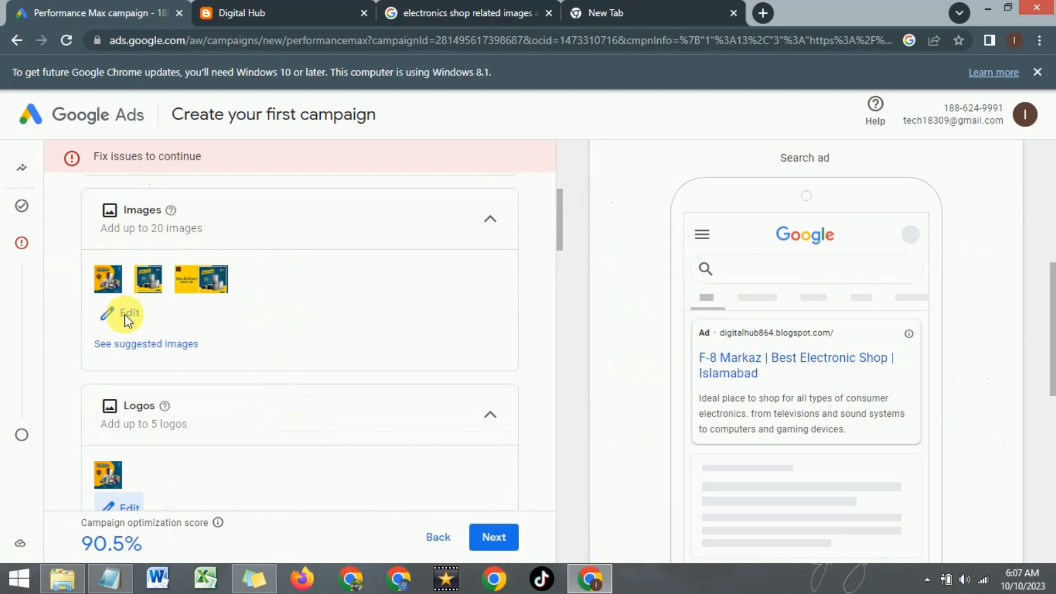
- Fill in the ad's required headlines with Best Electronic Shop, Islamabad and F-8 Markaz
scroll(125, 285, down, 2)
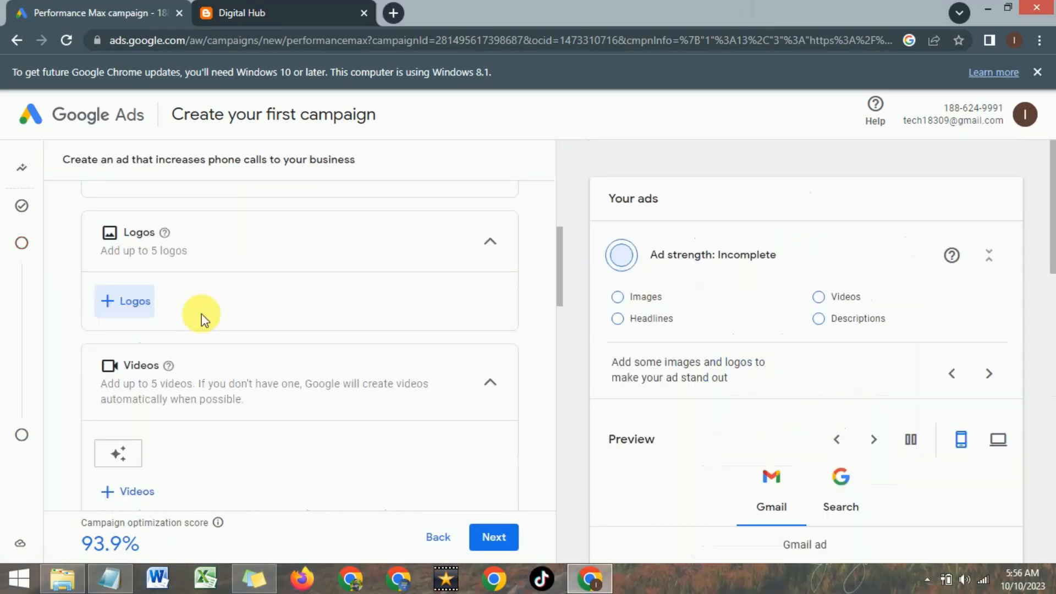
scroll(203, 319, down, 1)
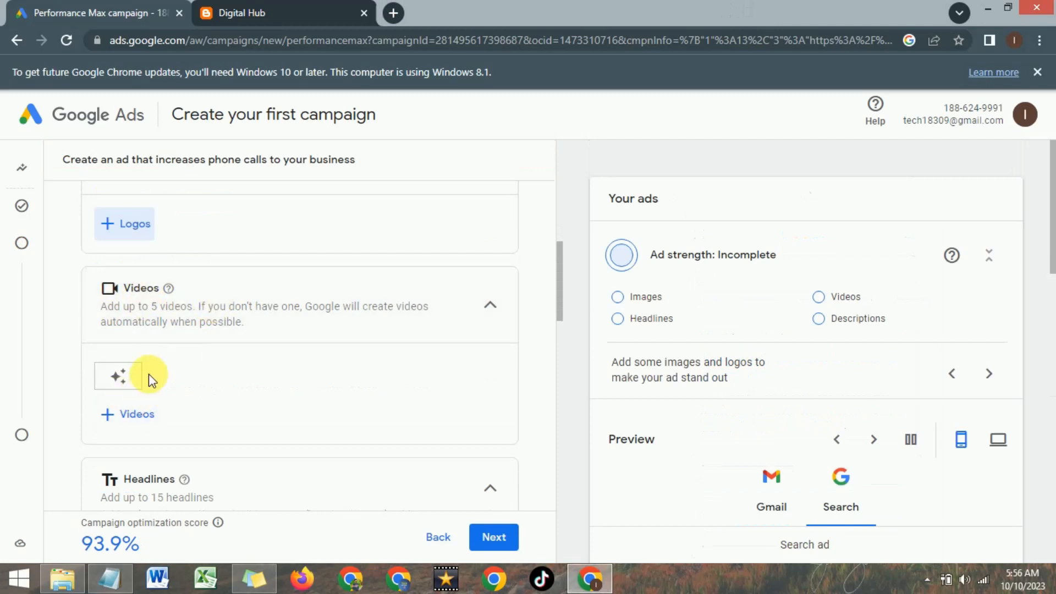
scroll(148, 374, down, 1)
scroll(149, 374, down, 2)
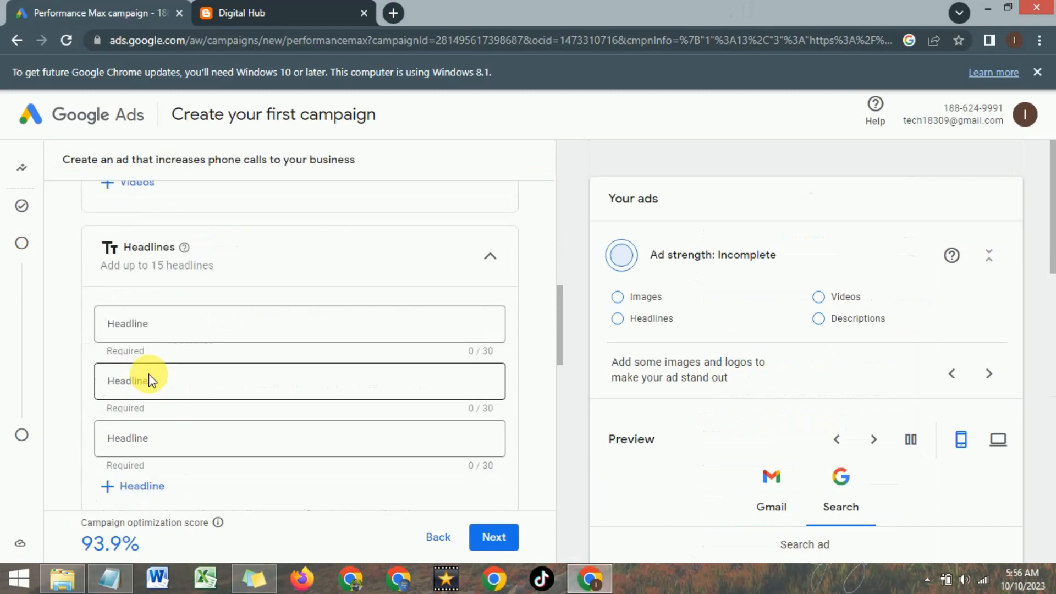
click(159, 331)
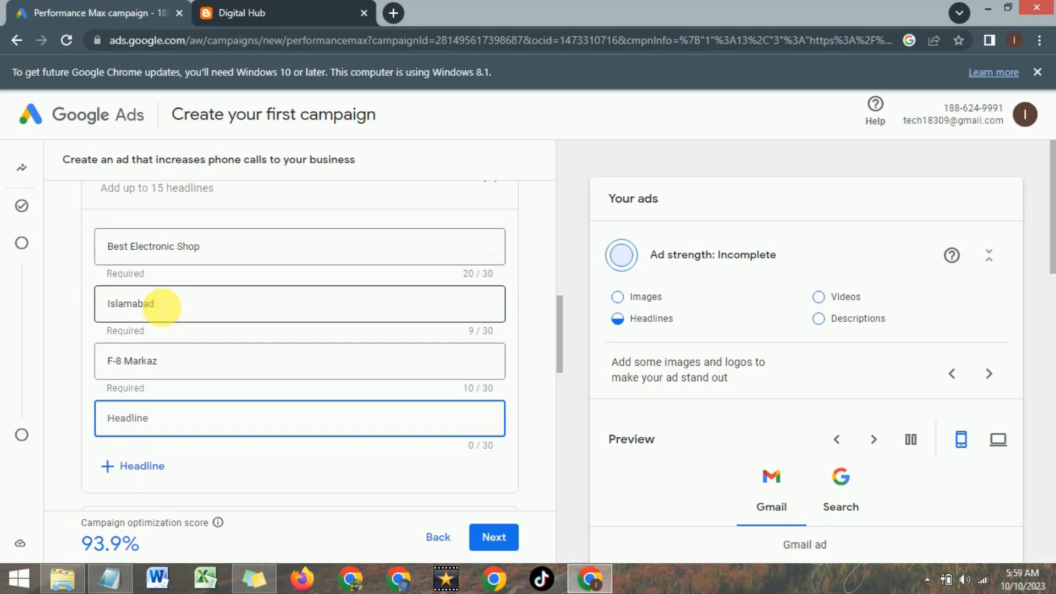
scroll(158, 302, down, 3)
scroll(156, 301, up, 1)
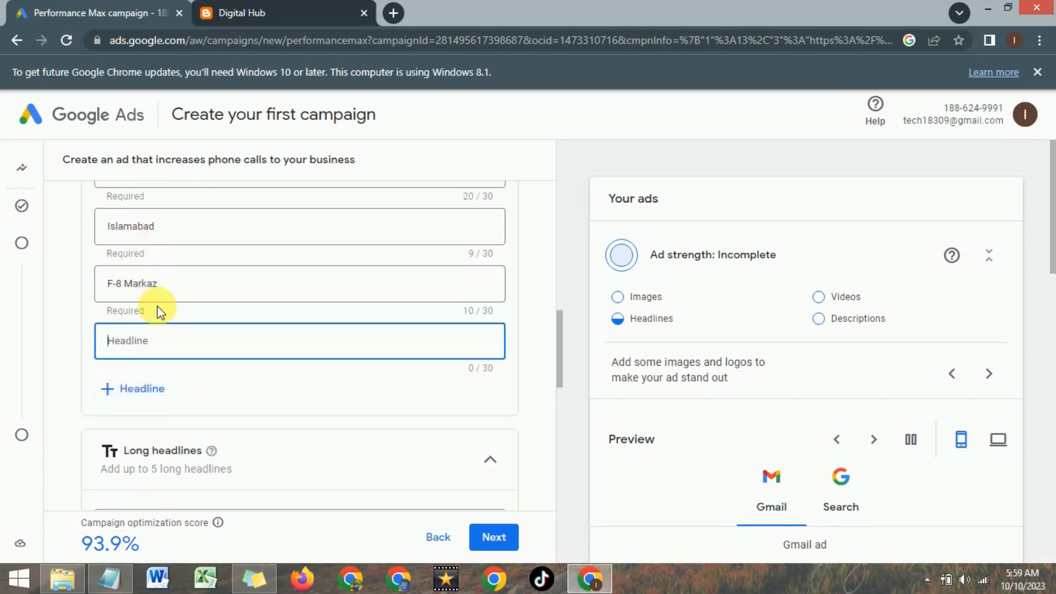
- Check the remaining ad assets and set the ad's call to action to Contact us
scroll(207, 336, down, 3)
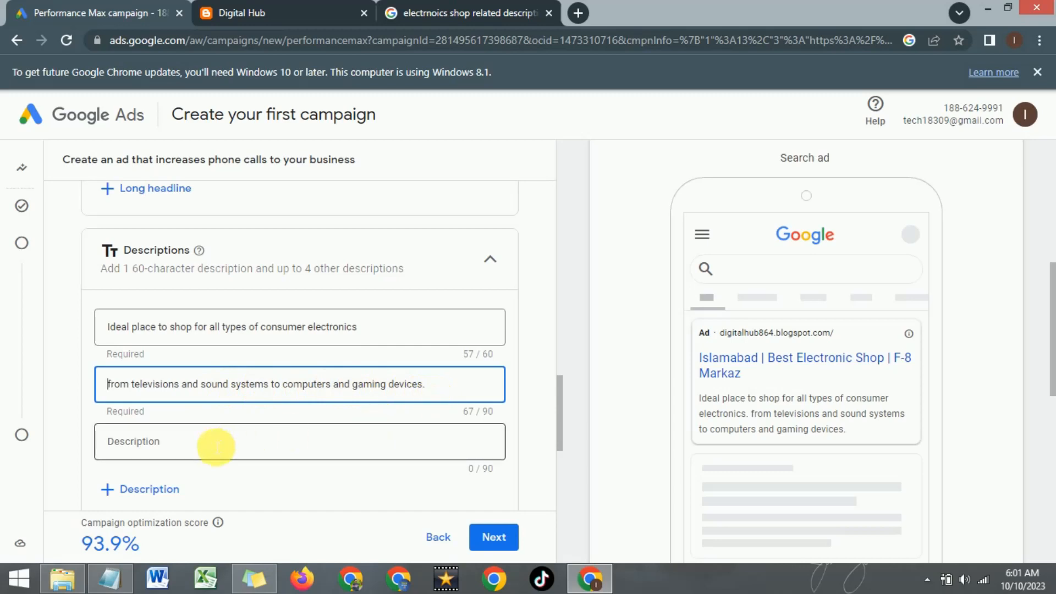
drag(556, 399, 551, 447)
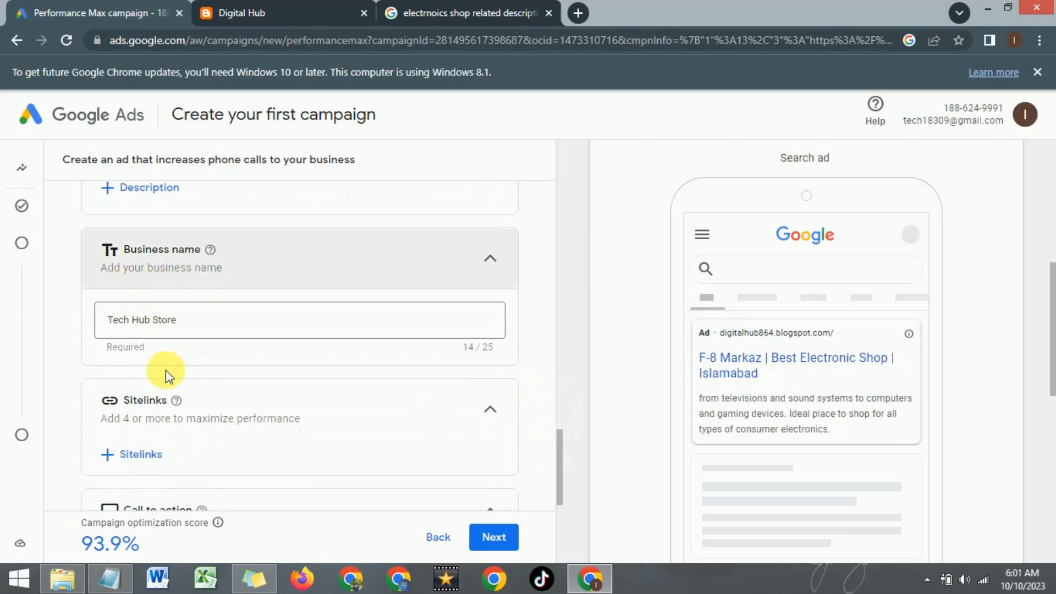
scroll(483, 433, down, 3)
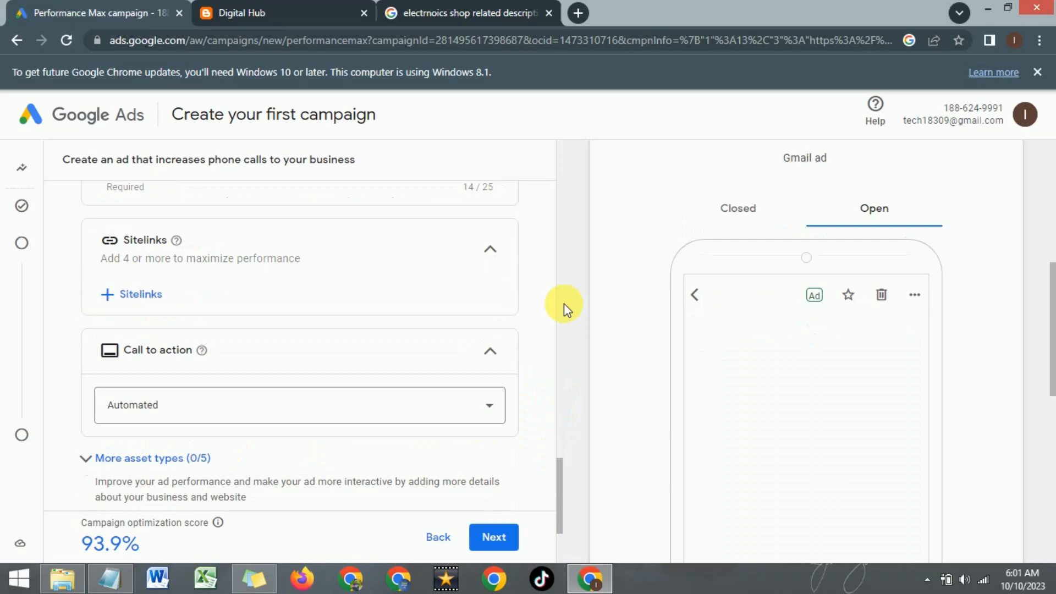
scroll(200, 431, up, 4)
scroll(205, 432, down, 4)
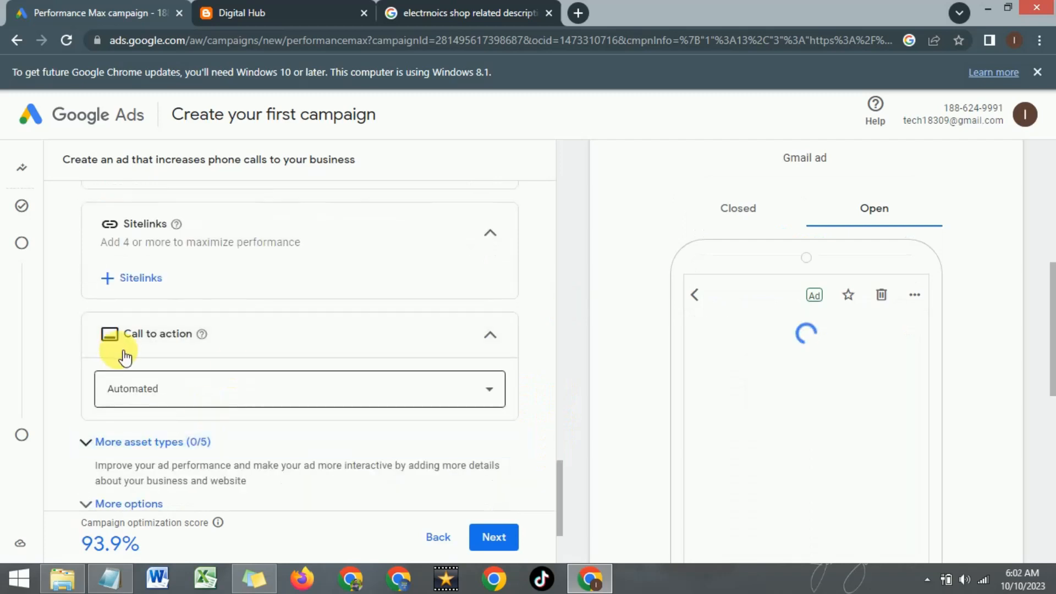
click(295, 394)
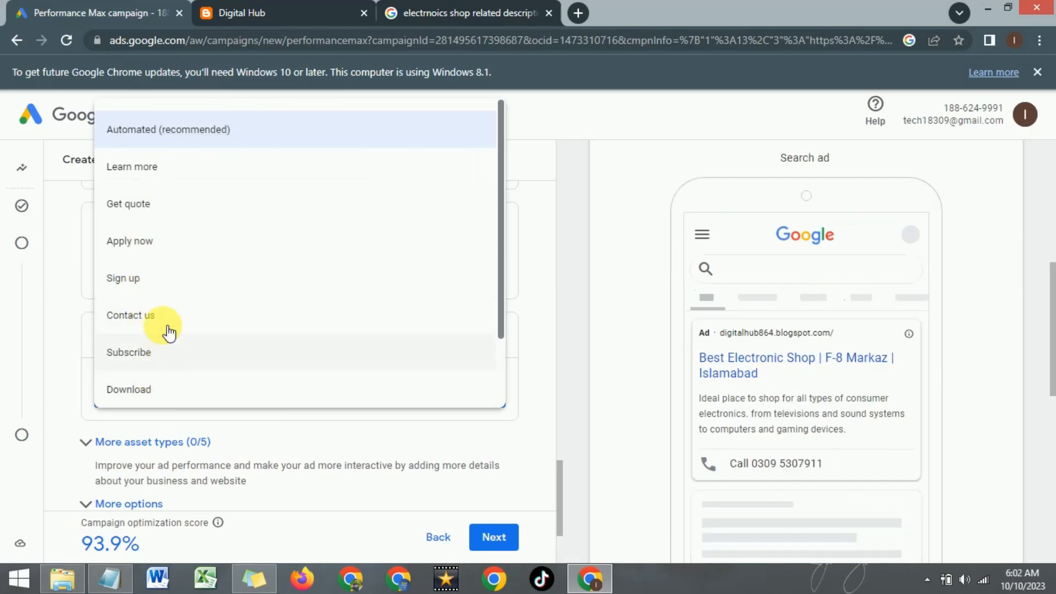
click(115, 318)
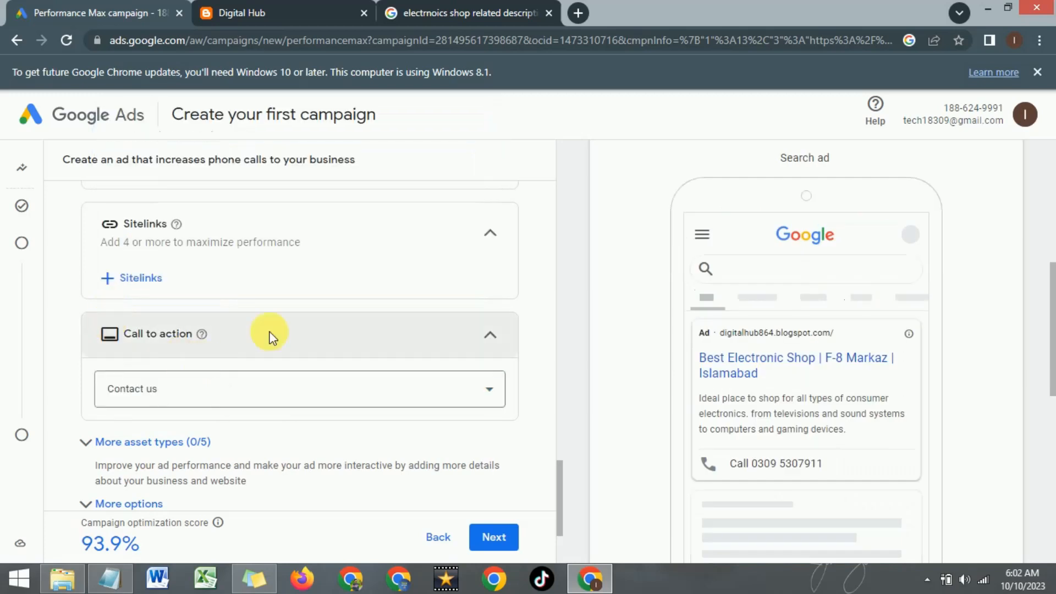
scroll(547, 412, down, 3)
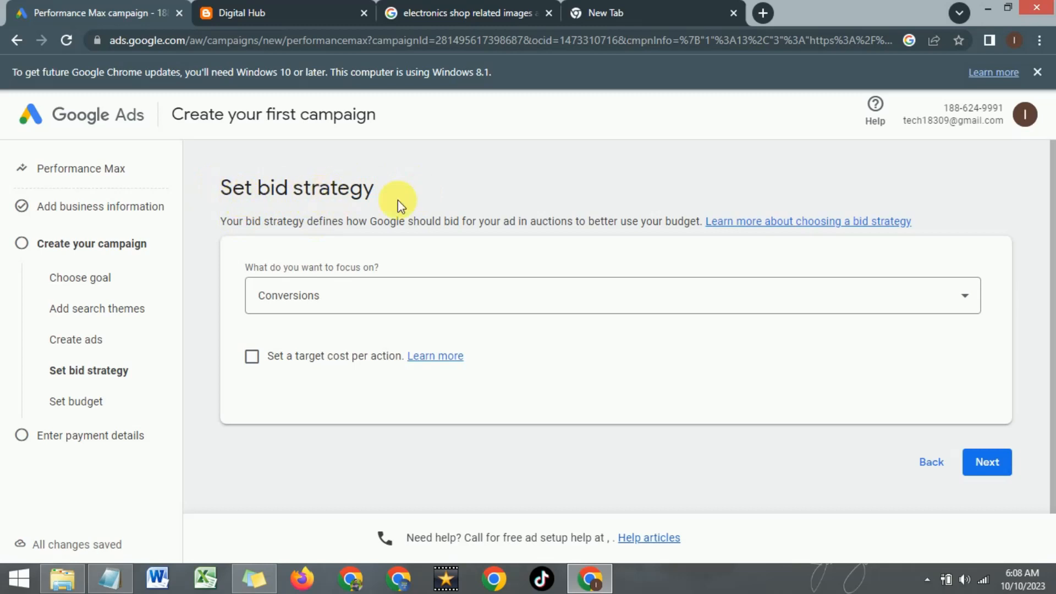
- Keep Conversions as the focus of the bid strategy and continue to the daily budget
click(460, 290)
click(337, 302)
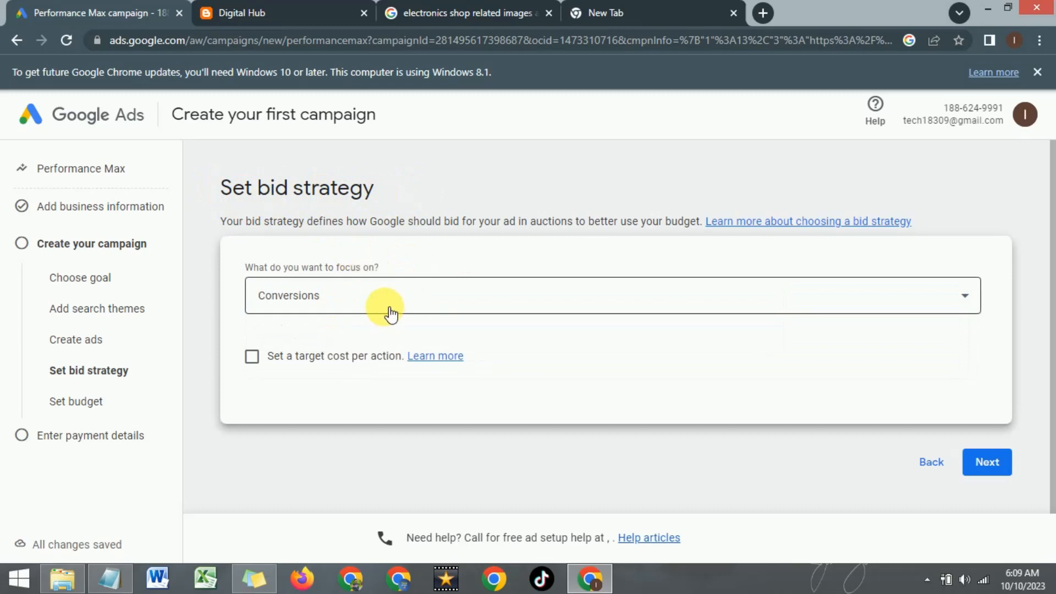
click(341, 355)
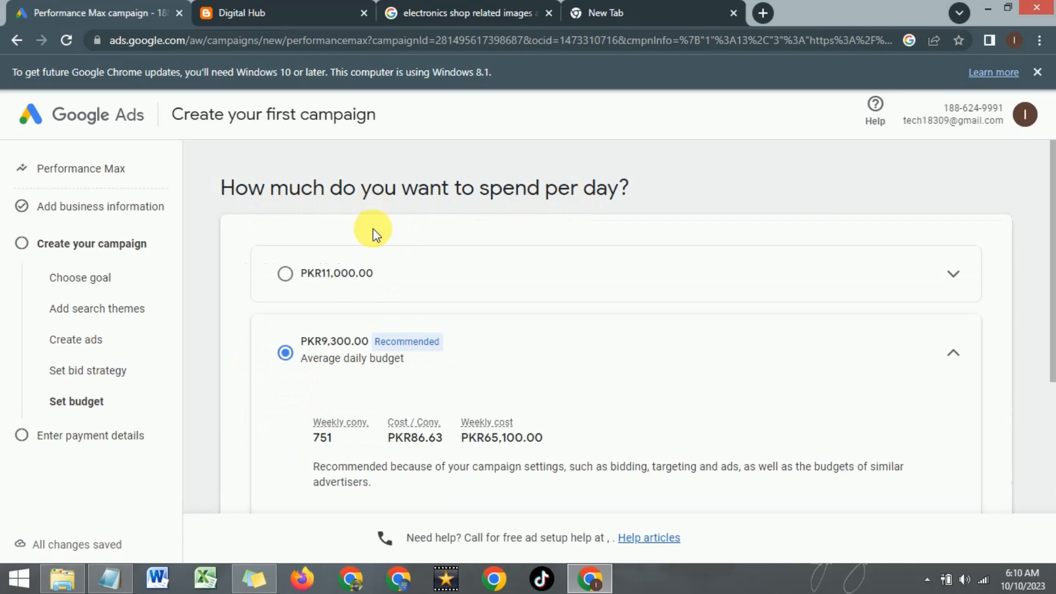
- Choose a custom budget for the campaign and set the average daily amount to PKR 150
scroll(390, 237, down, 4)
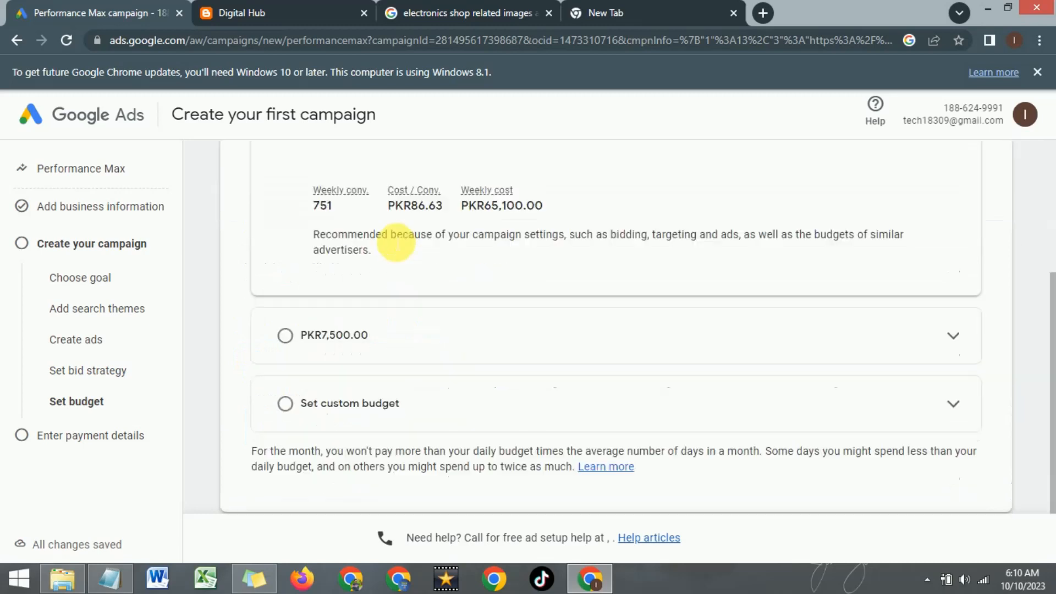
click(284, 403)
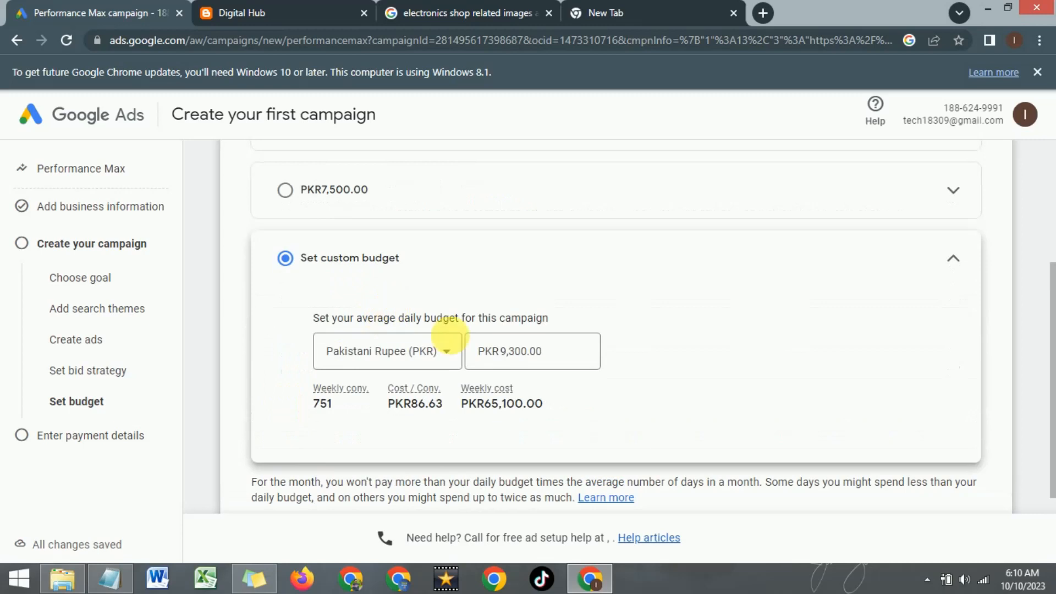
double_click(510, 352)
text(150)
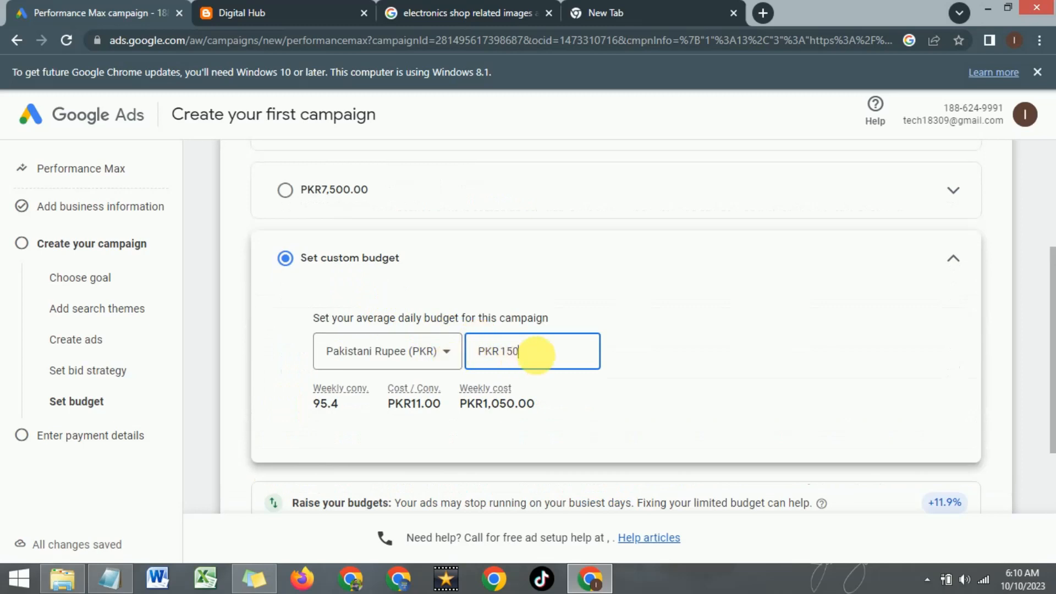
click(568, 297)
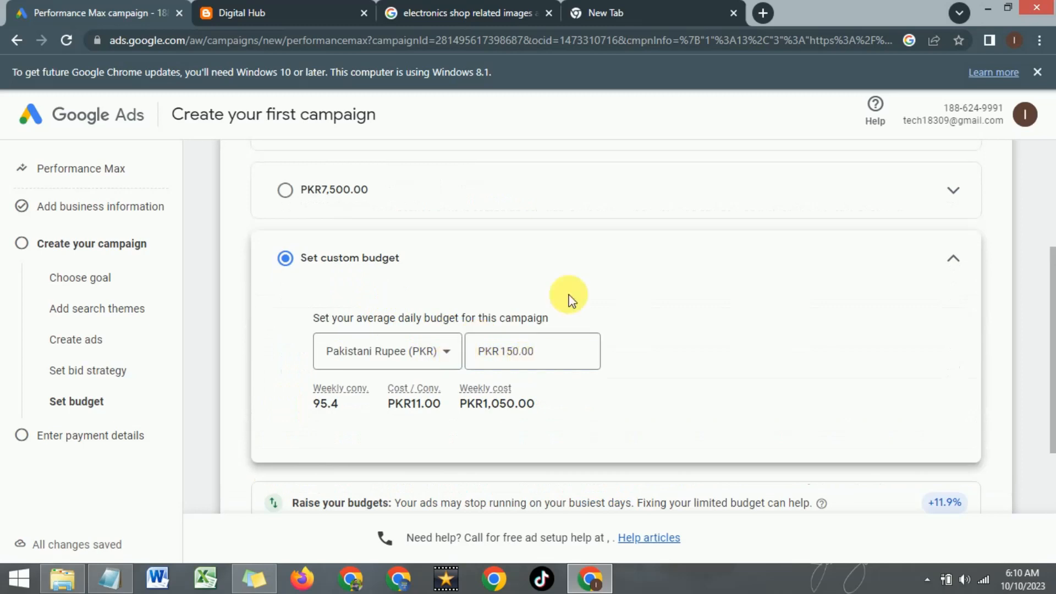
- Check the currency choices, keep Pakistani Rupee (PKR) for the custom budget and continue to the payment details
click(446, 360)
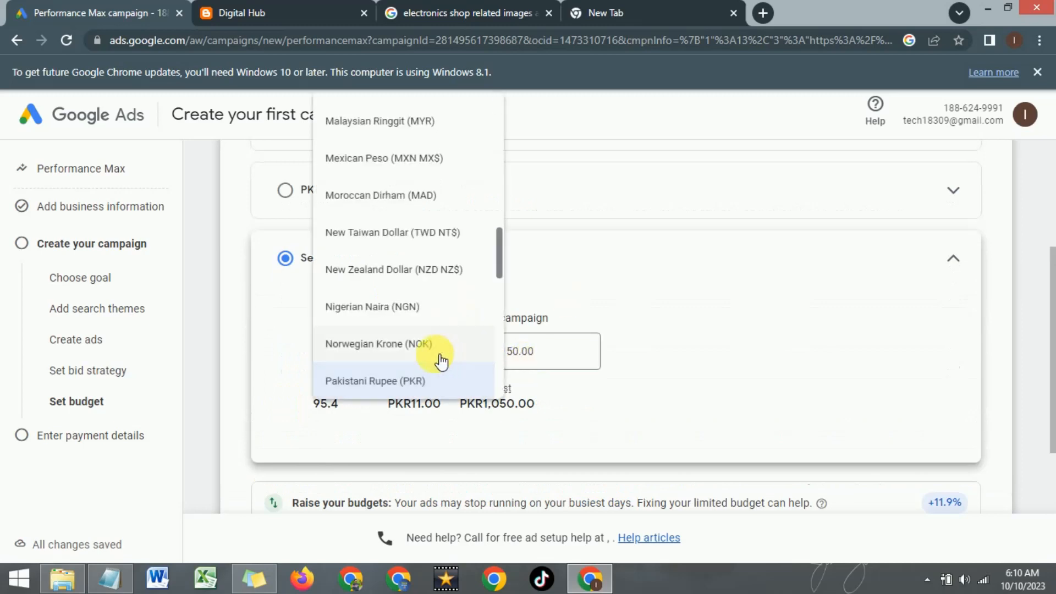
click(595, 277)
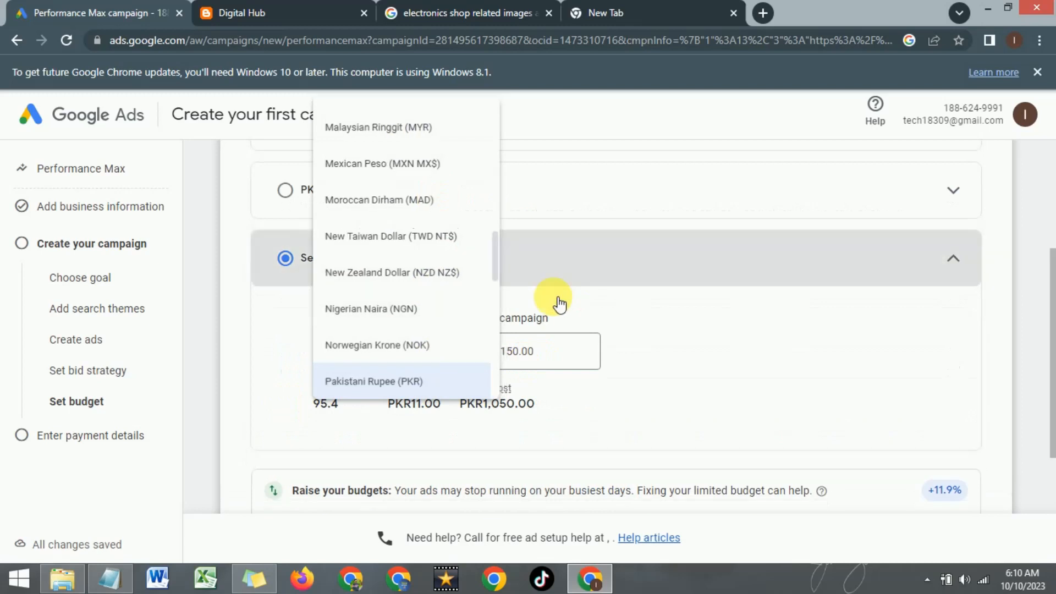
click(948, 260)
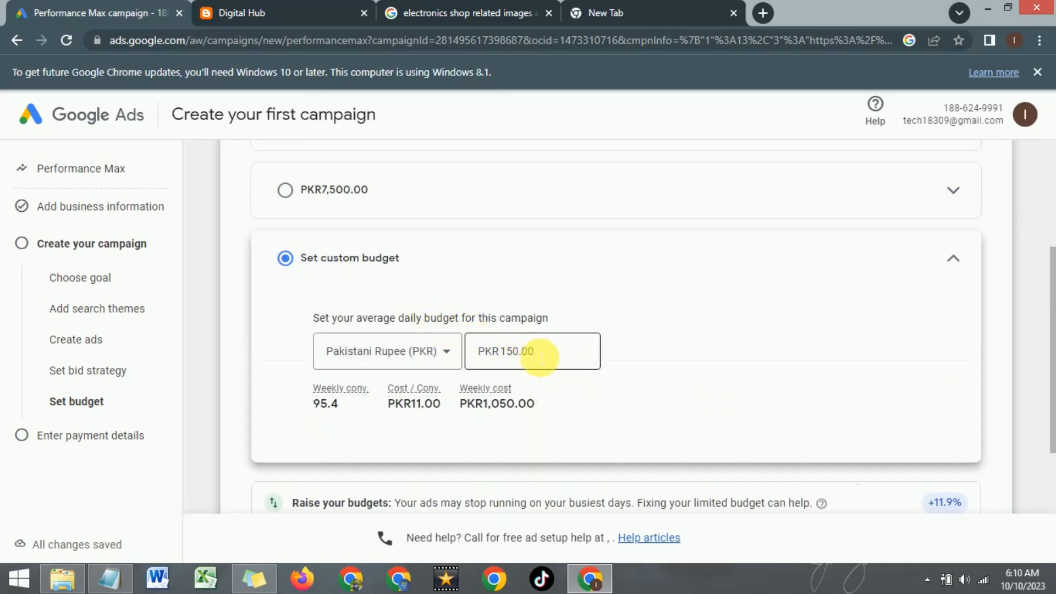
scroll(539, 357, down, 3)
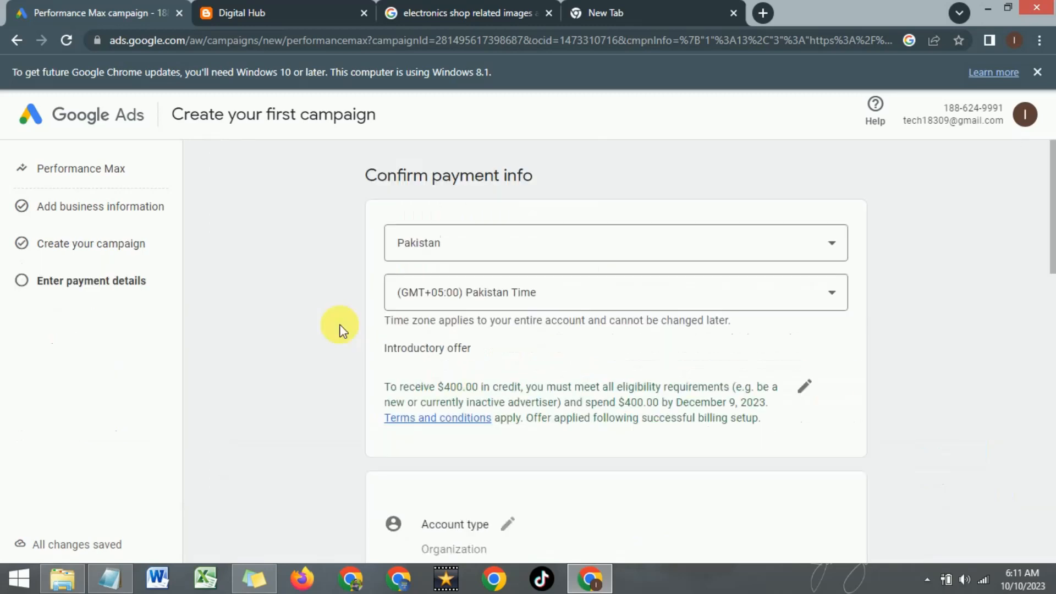
- Examine the payment form's billing country, time zone, introductory offer, account type, organization name and card fields
scroll(341, 330, down, 5)
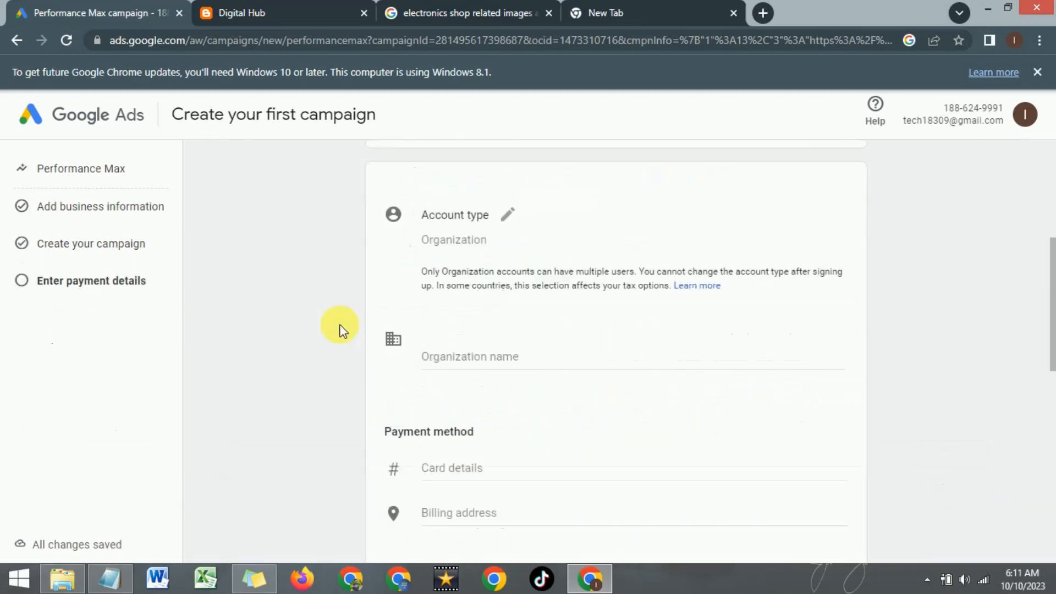
scroll(341, 330, up, 5)
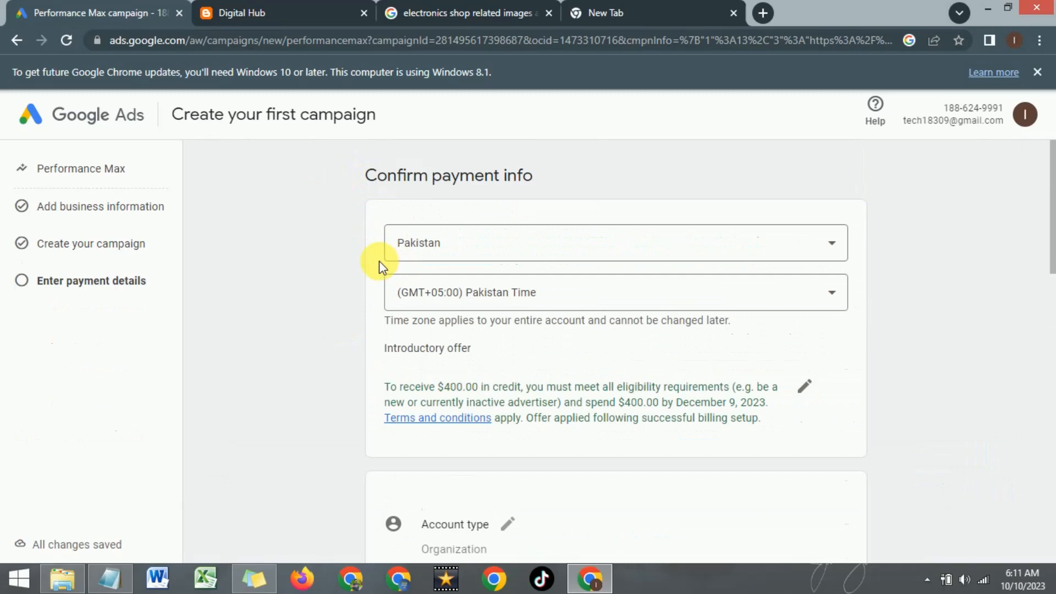
click(481, 254)
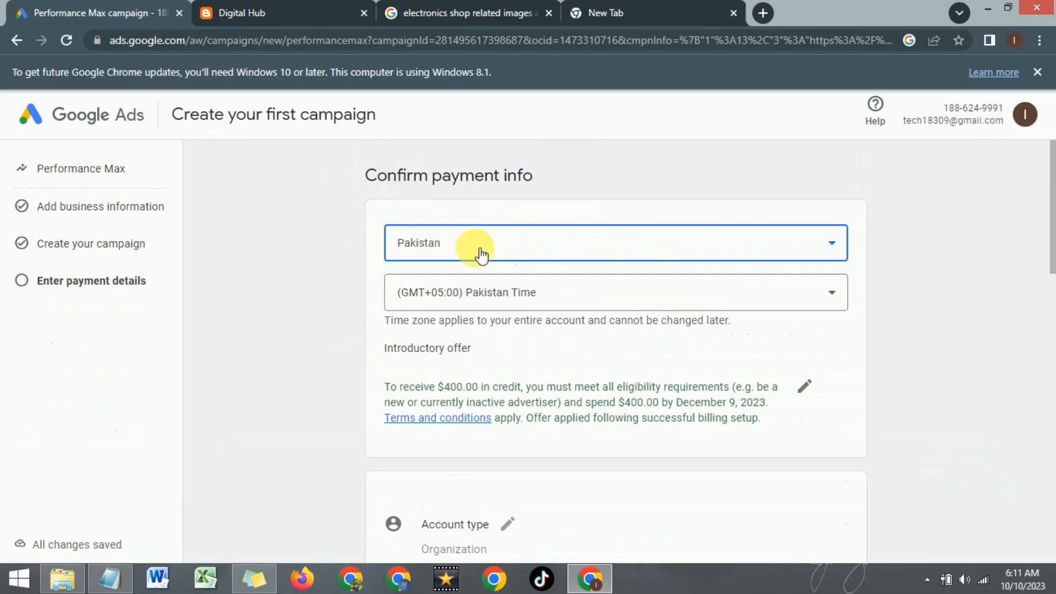
click(296, 193)
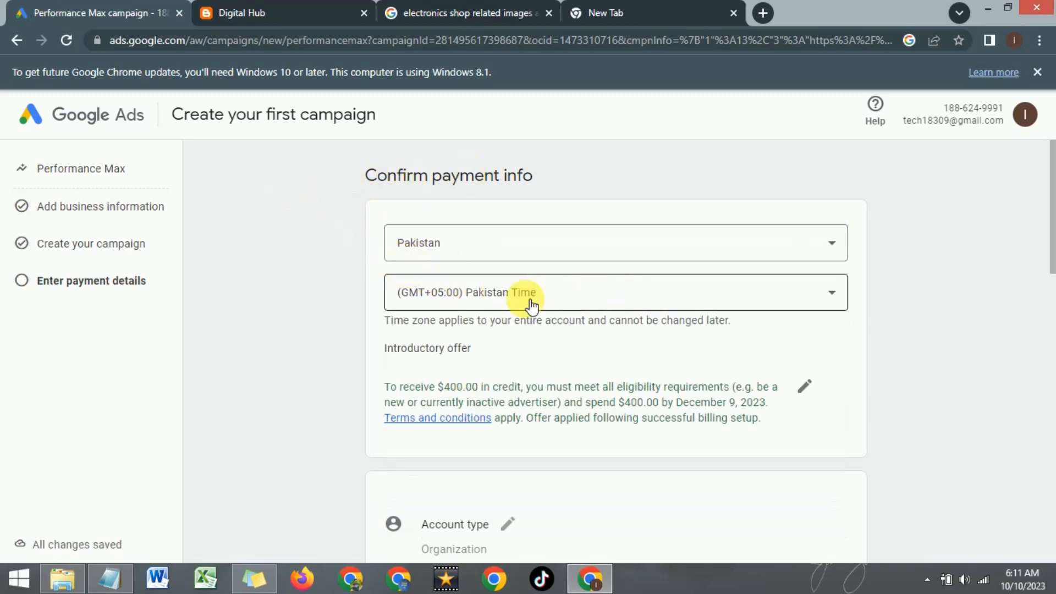
scroll(319, 297, down, 1)
scroll(319, 297, down, 2)
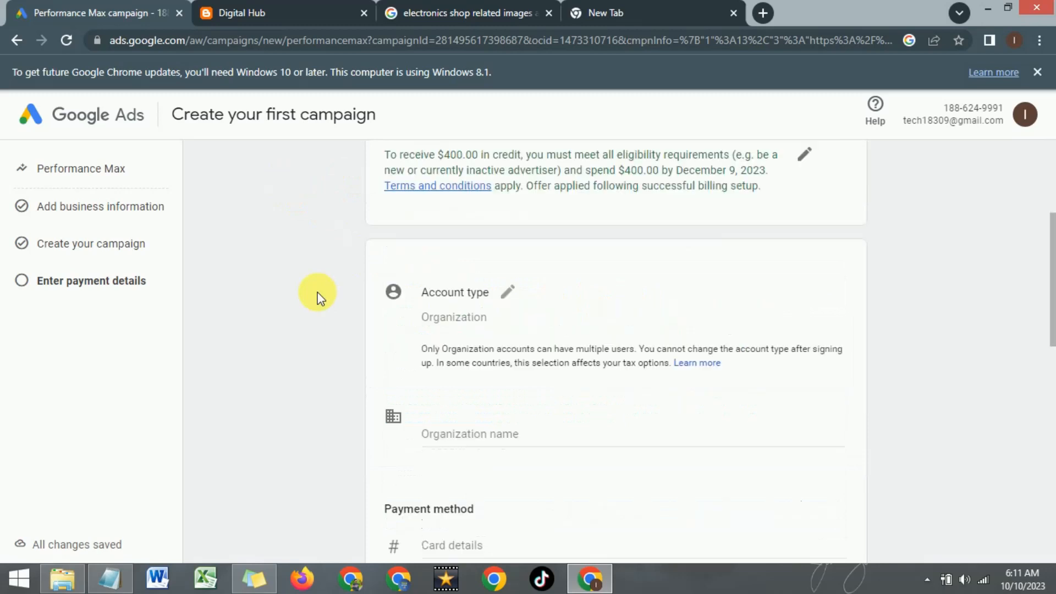
scroll(319, 297, down, 3)
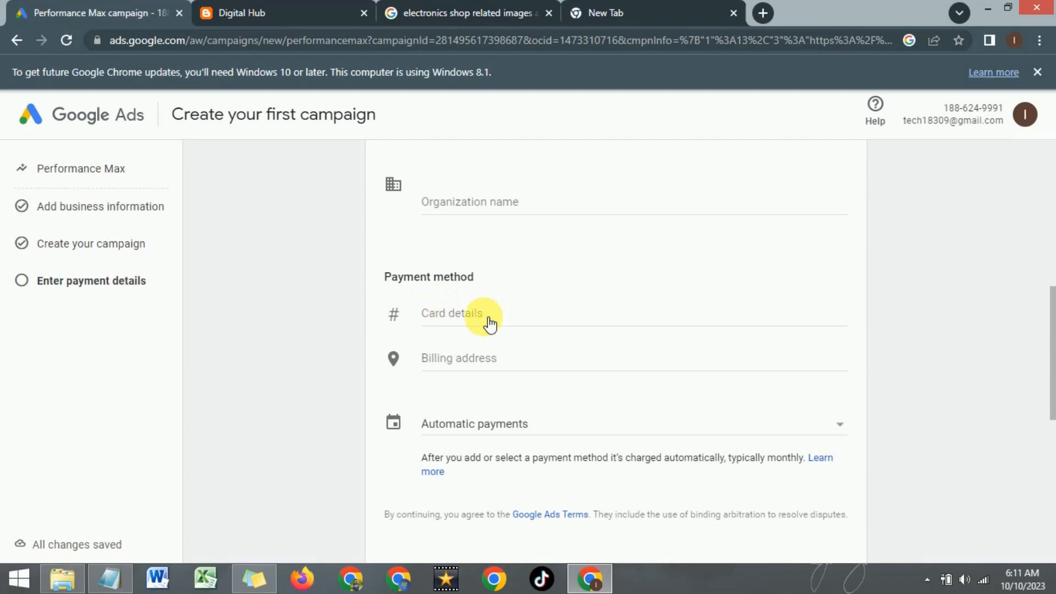
scroll(522, 349, down, 2)
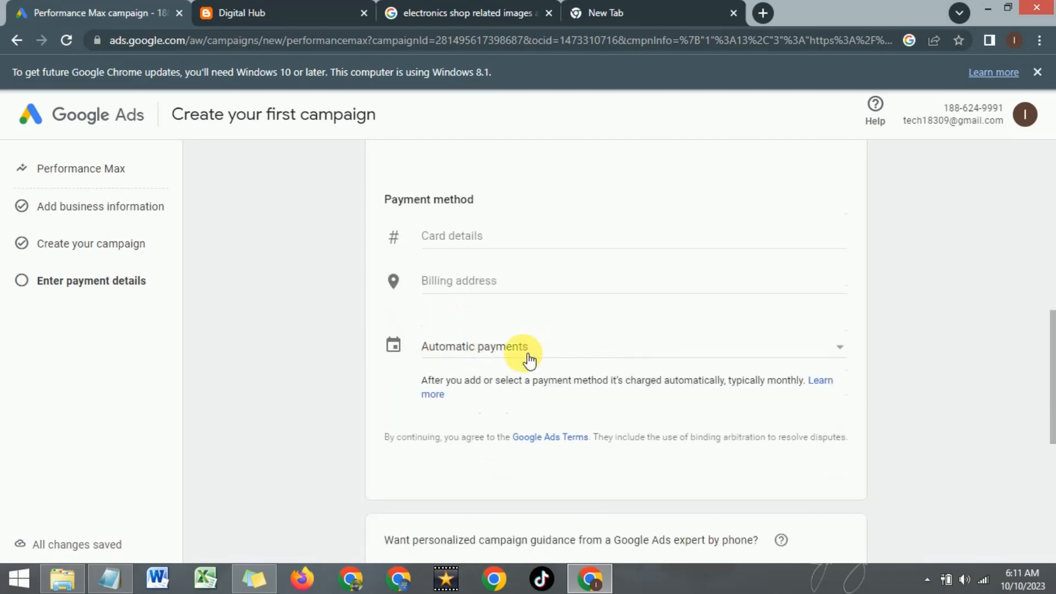
- Check the automatic and manual payment choices under the payment method, keeping Automatic payments
click(837, 352)
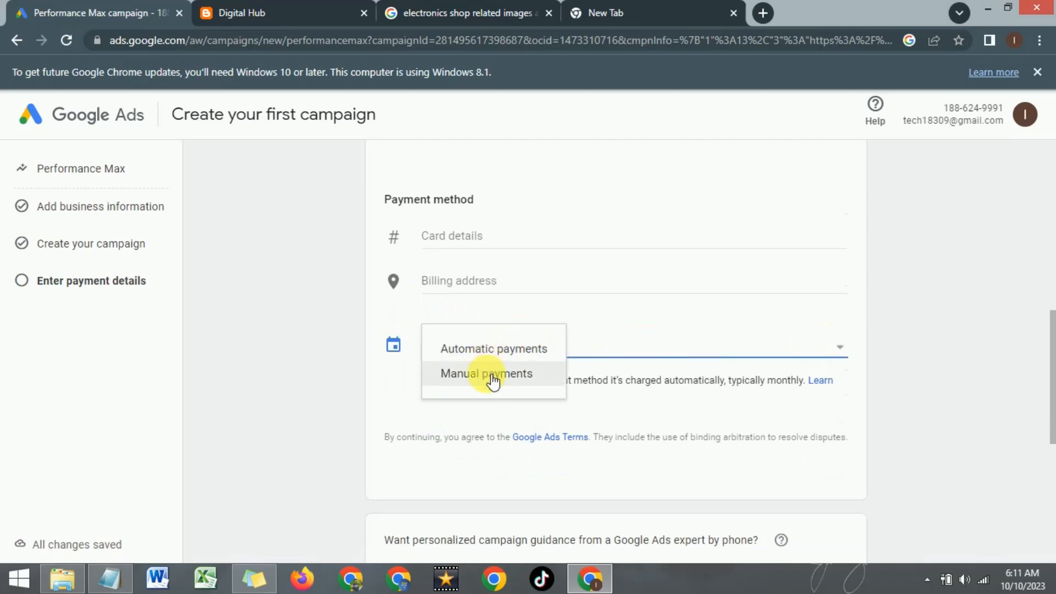
click(386, 312)
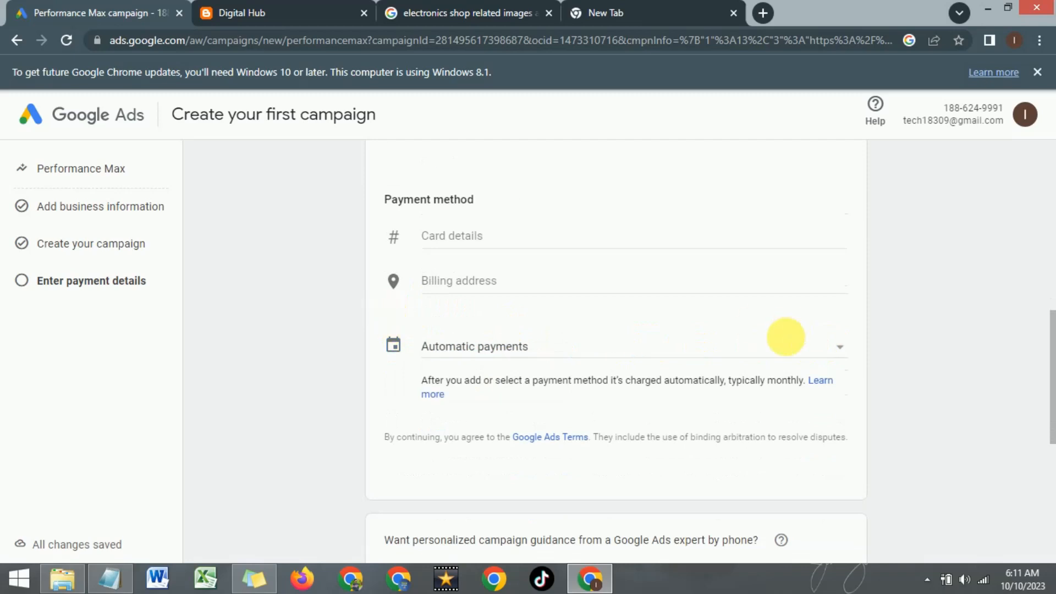
scroll(786, 341, down, 4)
scroll(787, 341, up, 4)
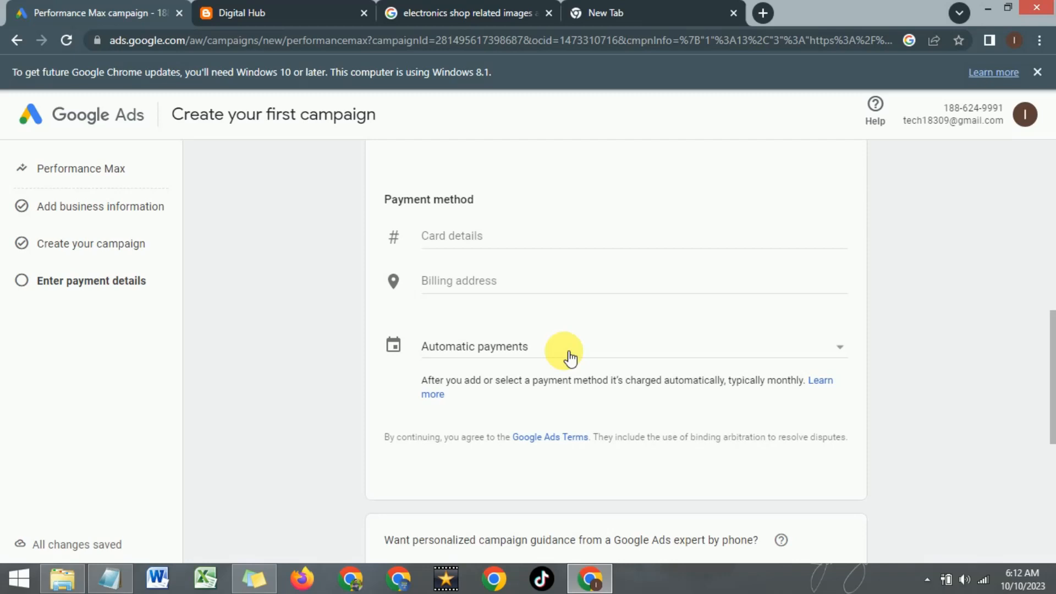
- Examine the expert phone guidance and e-mail tips questions that precede submission of the payment form
scroll(570, 358, down, 4)
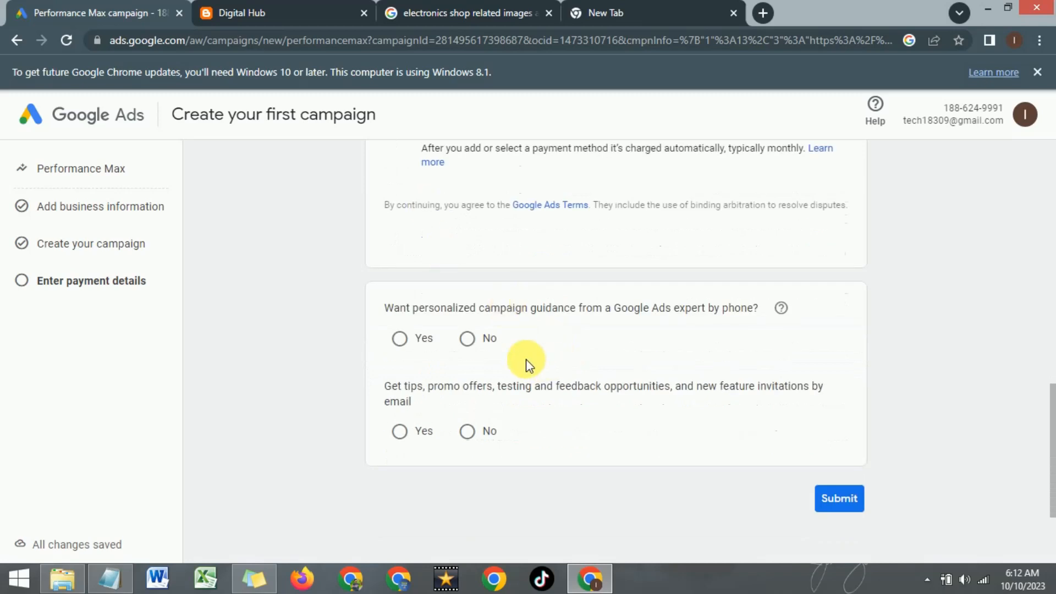
scroll(535, 304, up, 3)
scroll(550, 259, down, 2)
scroll(570, 285, down, 1)
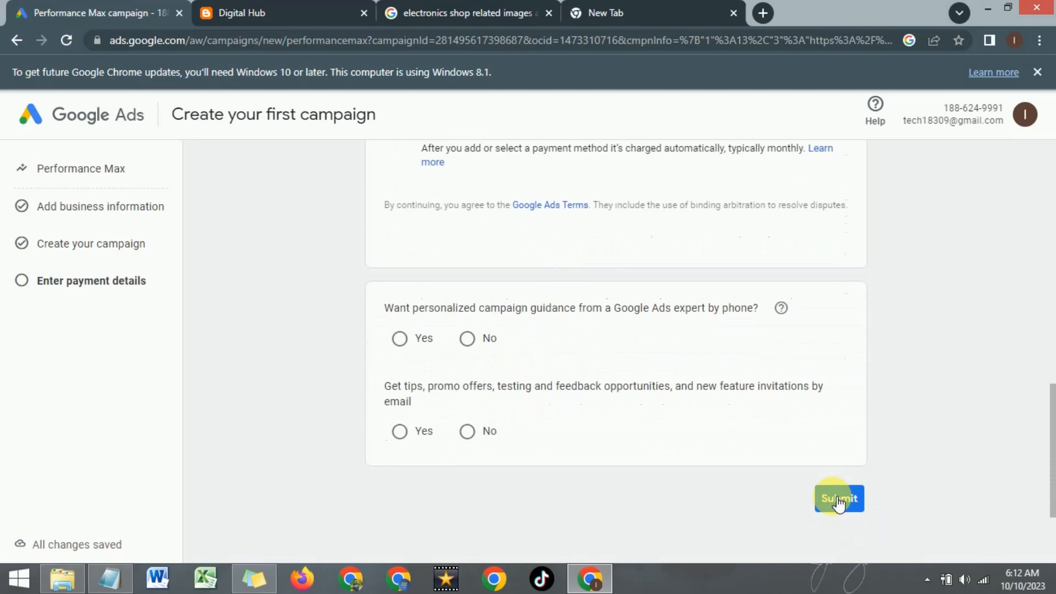
scroll(615, 394, up, 3)
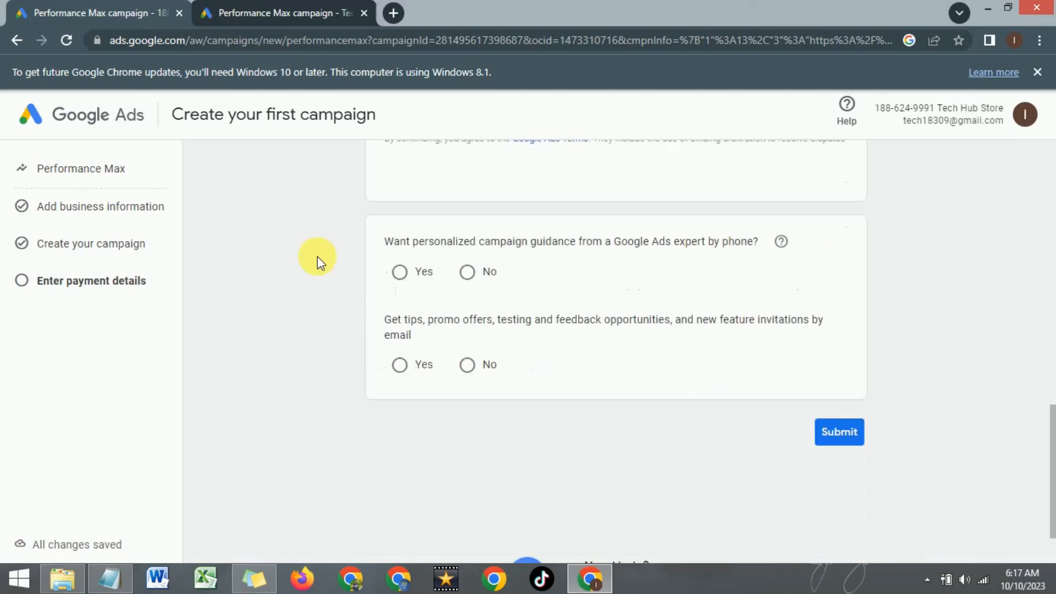
scroll(317, 256, down, 2)
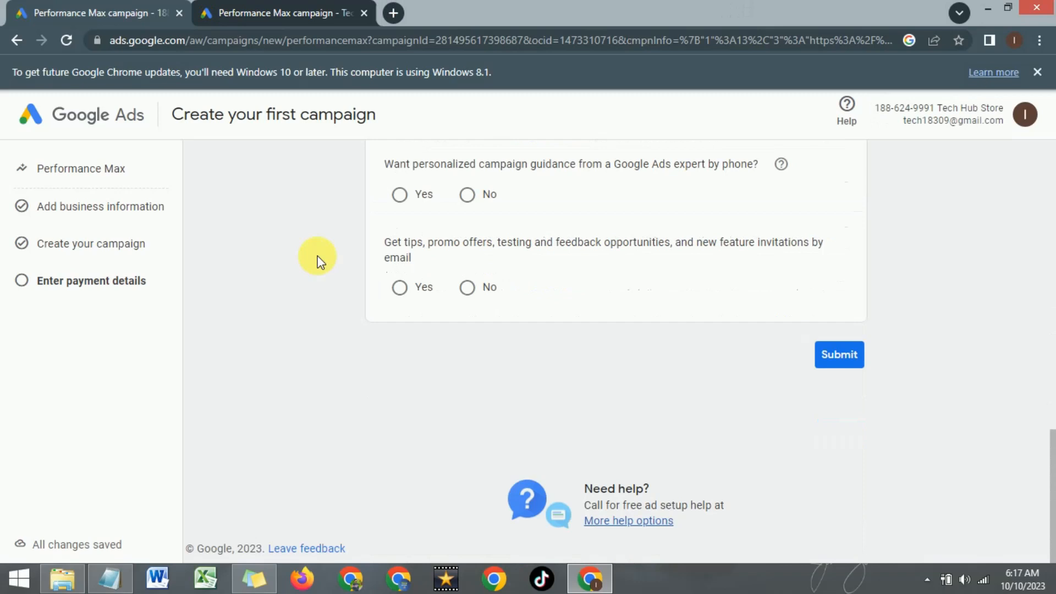
scroll(317, 261, up, 7)
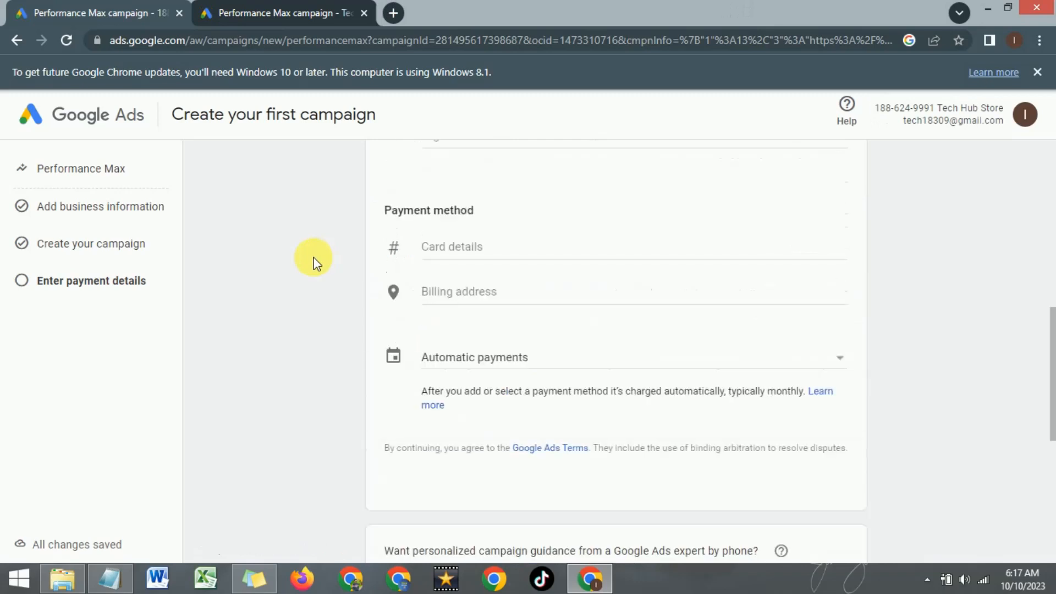